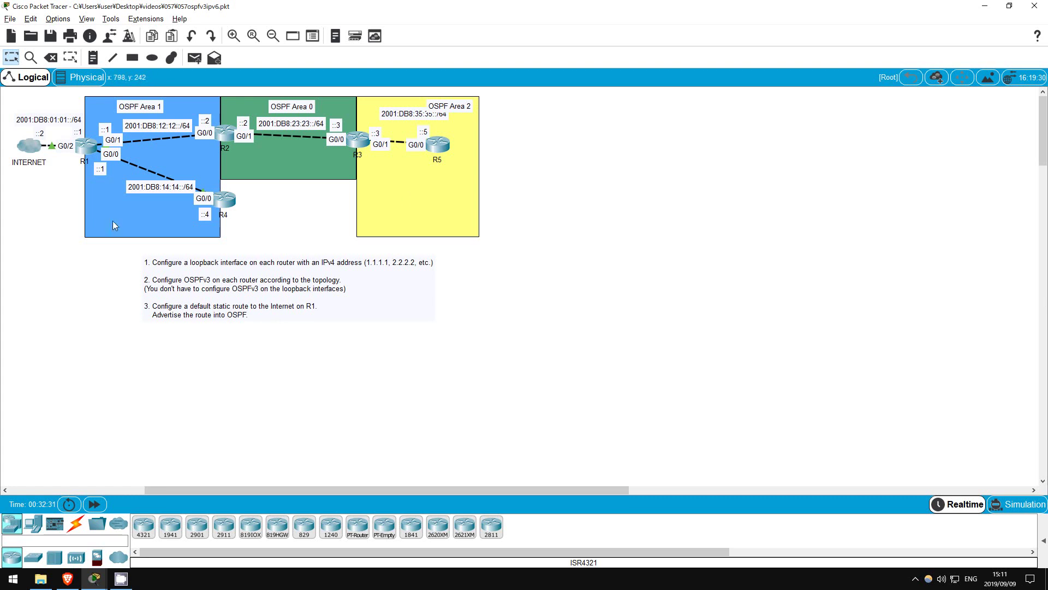
- Open R1's command line and enter privileged and global configuration modes
{"action": "left_click", "coordinate": [86, 151]}
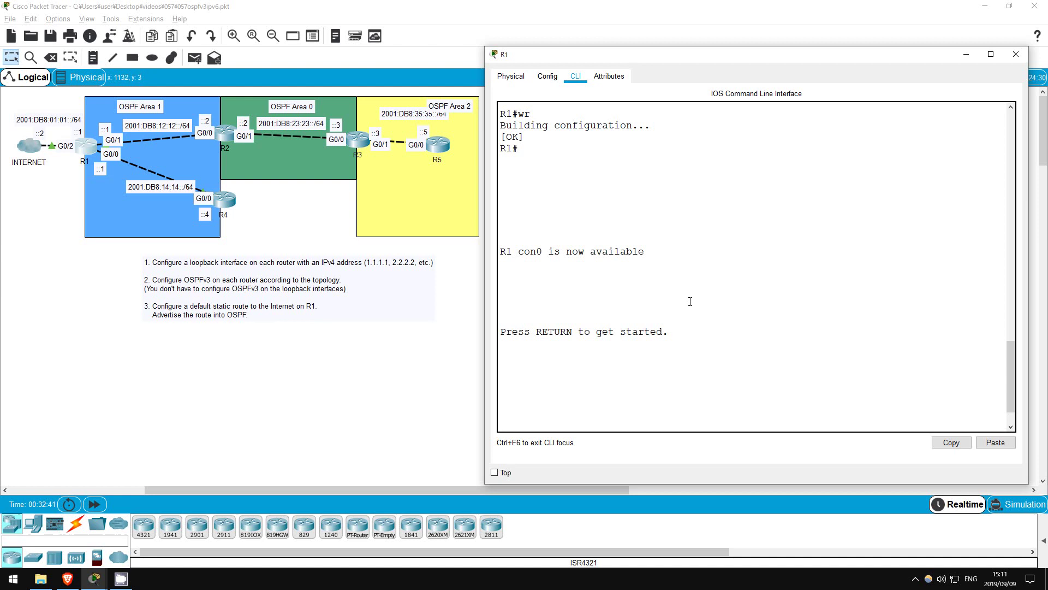
{"action": "key", "text": "Return"}
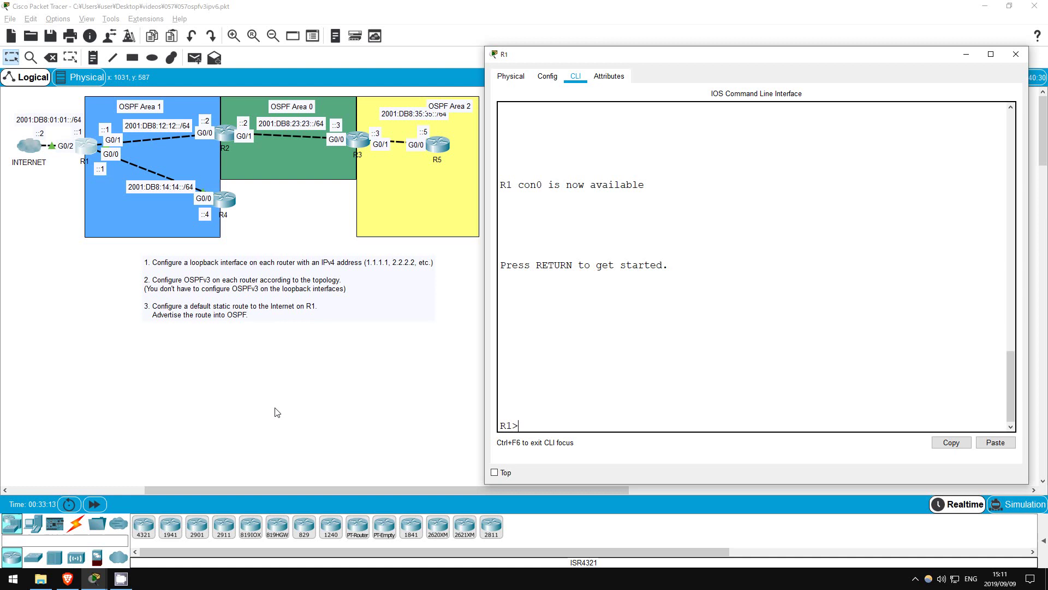
{"action": "key", "text": "Return"}
{"action": "key", "text": "Return"}
{"action": "type", "text": "en"}
{"action": "key", "text": "Return"}
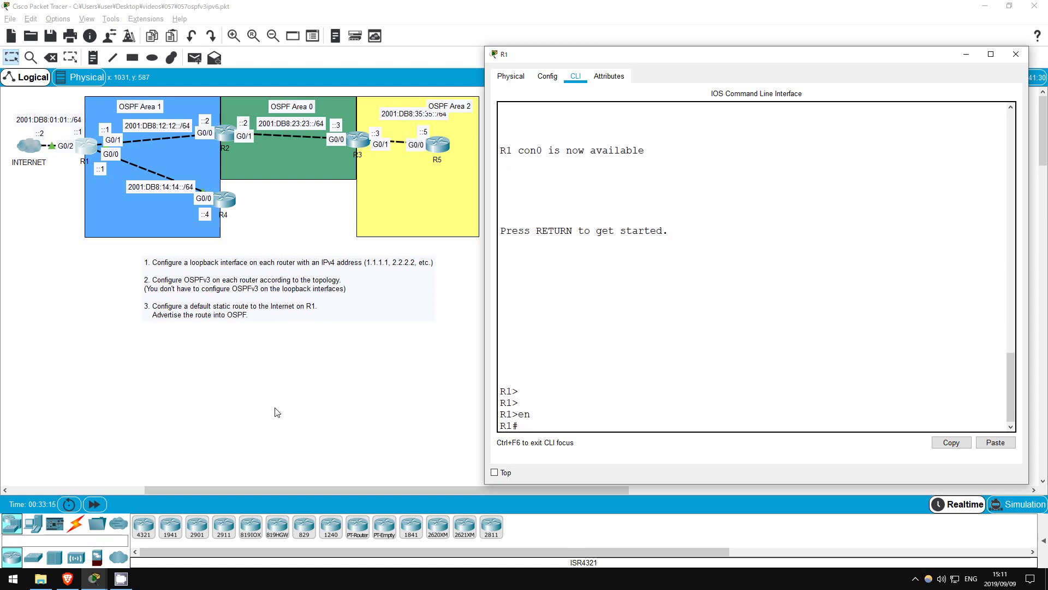
{"action": "type", "text": "conf t"}
{"action": "key", "text": "Return"}
- Create Loopback0 on R1 with address 1.1.1.1 255.255.255.255
{"action": "type", "text": "ig)#i"}
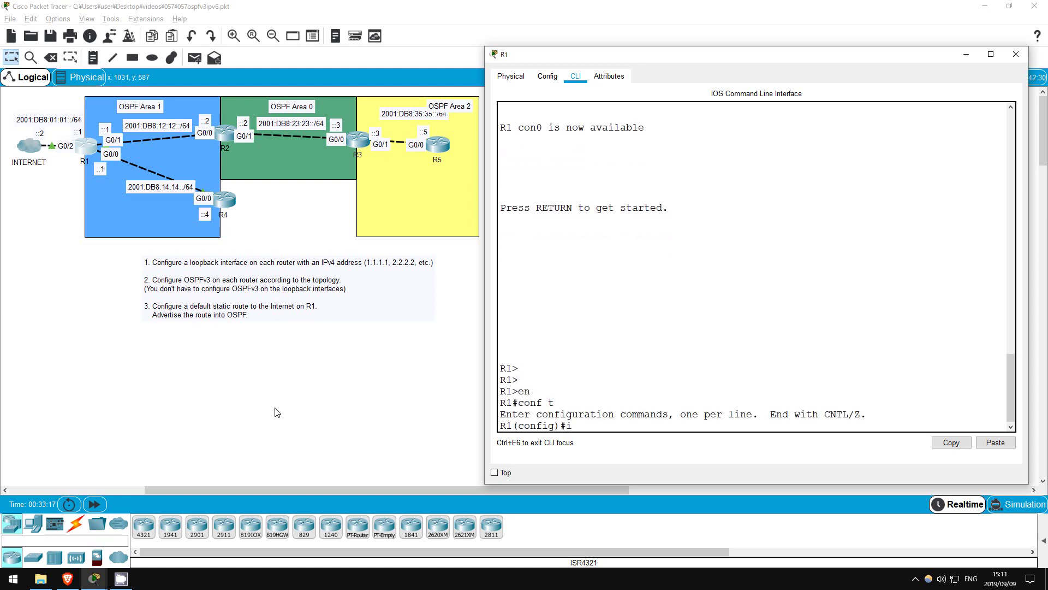
{"action": "type", "text": "nt l0"}
{"action": "key", "text": "Return"}
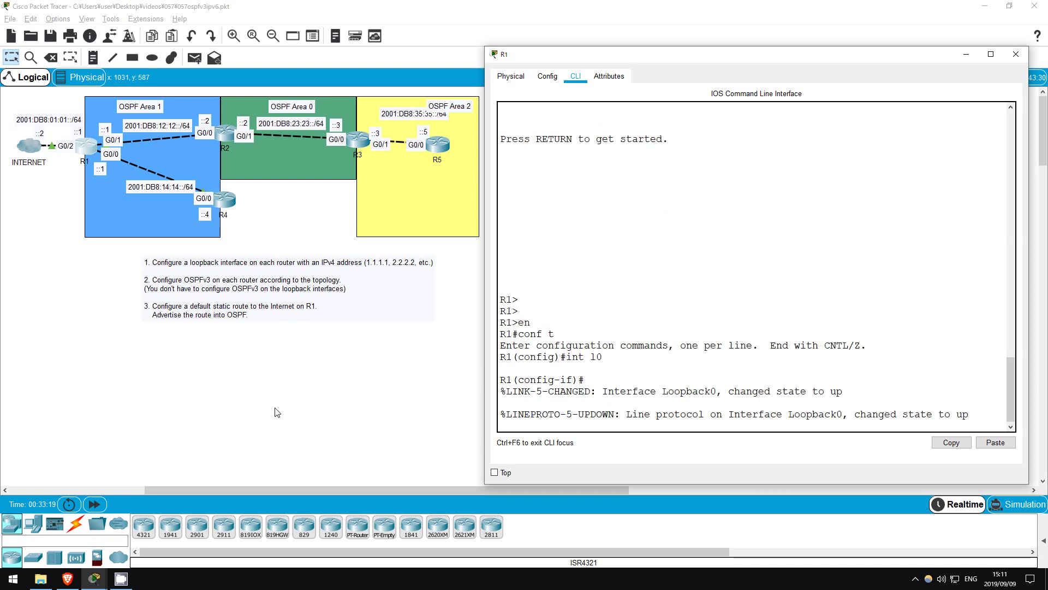
{"action": "type", "text": "ip add"}
{"action": "key", "text": "Tab"}
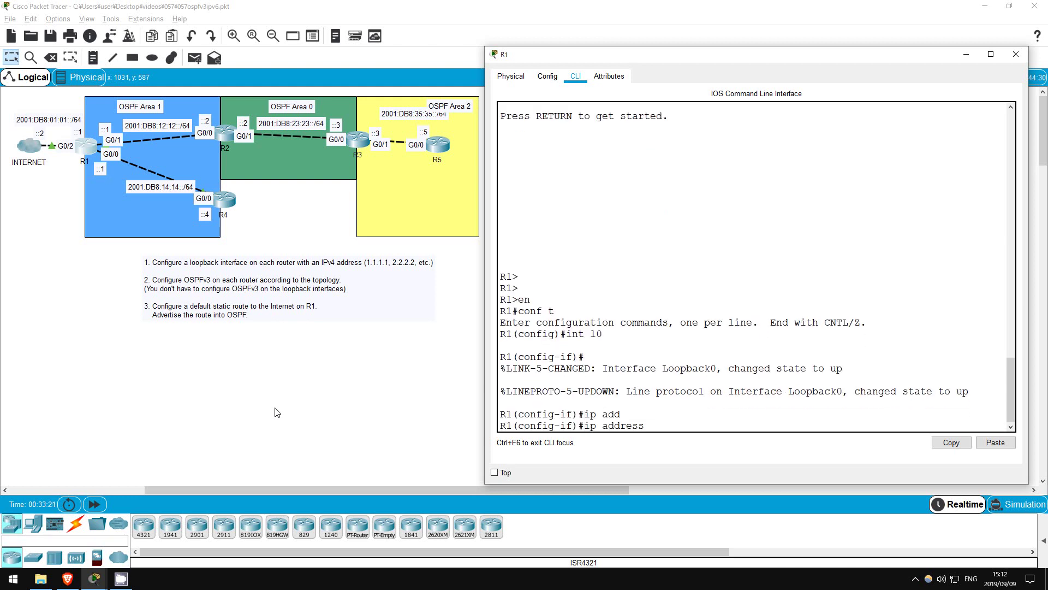
{"action": "type", "text": "1.1.1.1 255.255.2"}
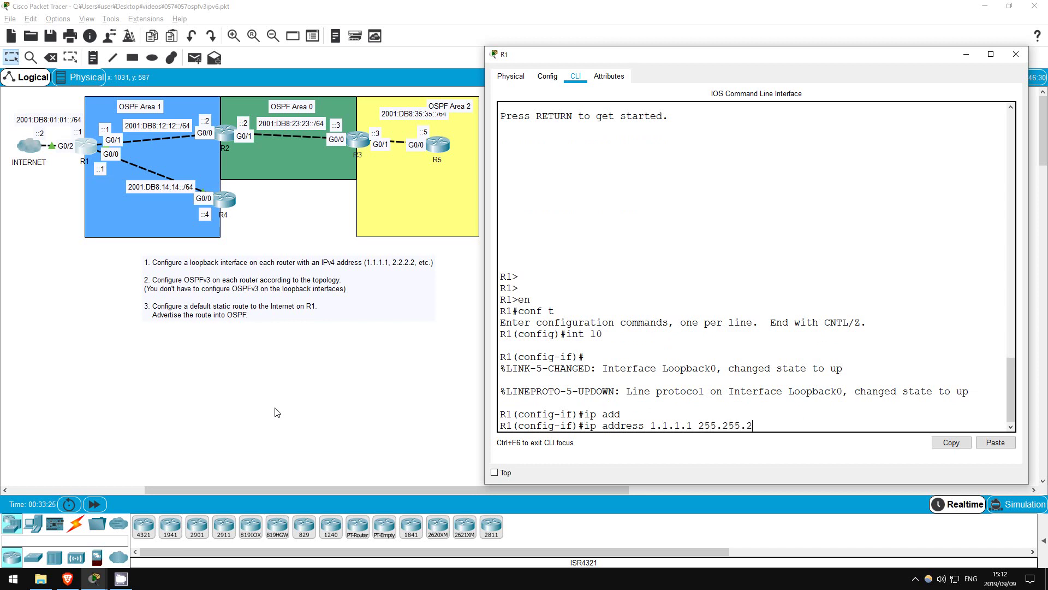
{"action": "type", "text": "55.255"}
{"action": "key", "text": "Return"}
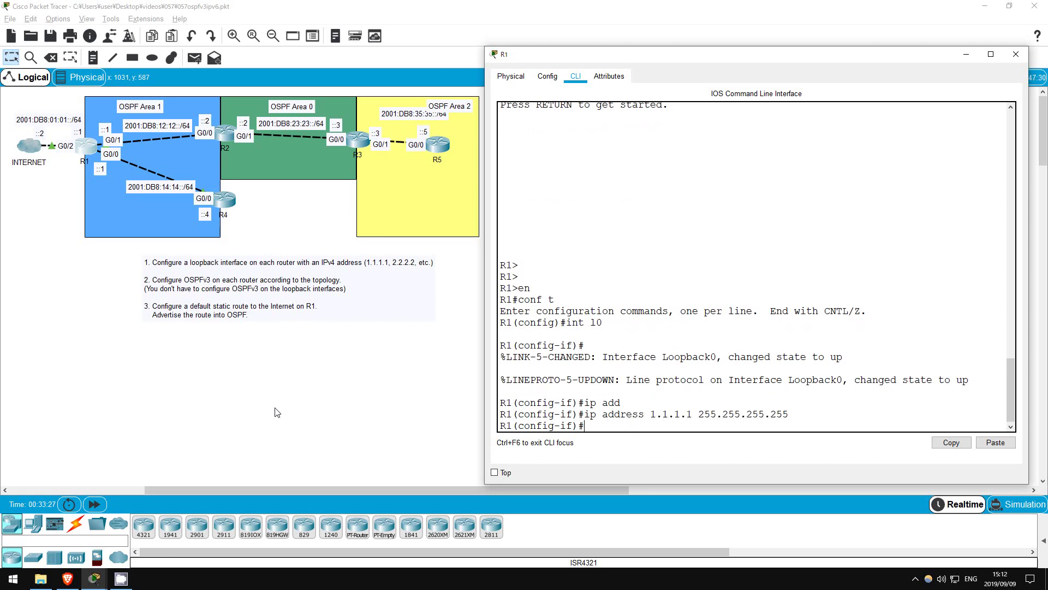
{"action": "type", "text": "exi"}
{"action": "key", "text": "Return"}
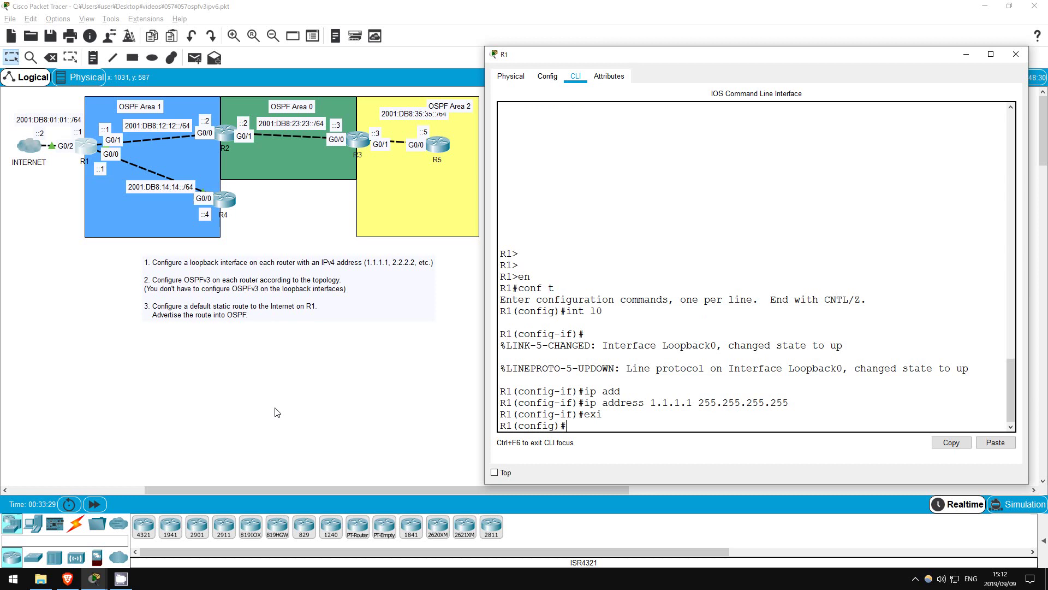
- Create Loopback0 on R2 with address 2.2.2.2 255.255.255.255
{"action": "left_click", "coordinate": [225, 134]}
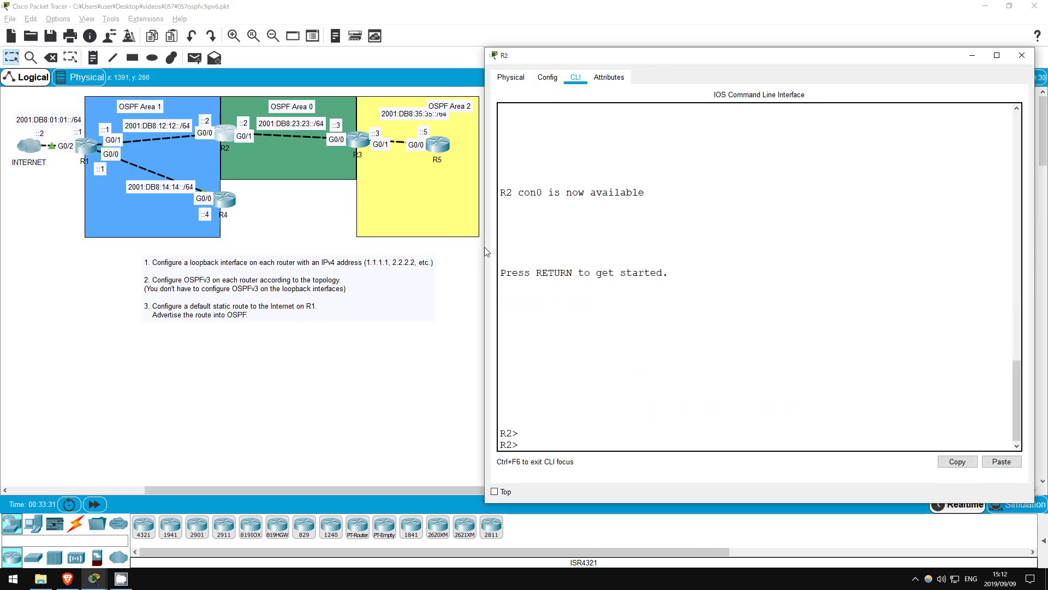
{"action": "type", "text": "en"}
{"action": "key", "text": "Return"}
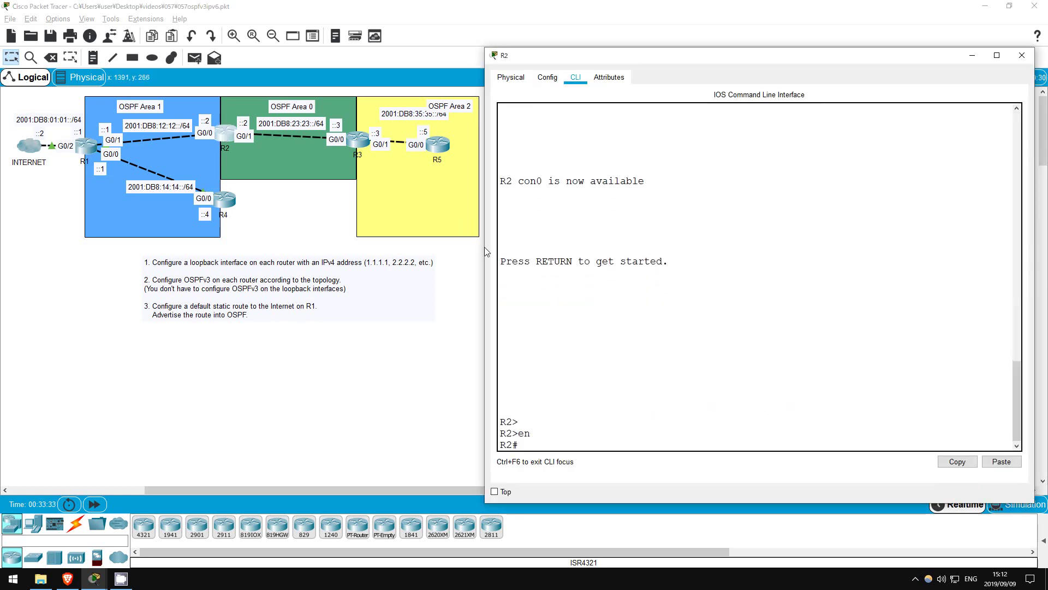
{"action": "type", "text": "conf t"}
{"action": "key", "text": "Return"}
{"action": "type", "text": "int l0"}
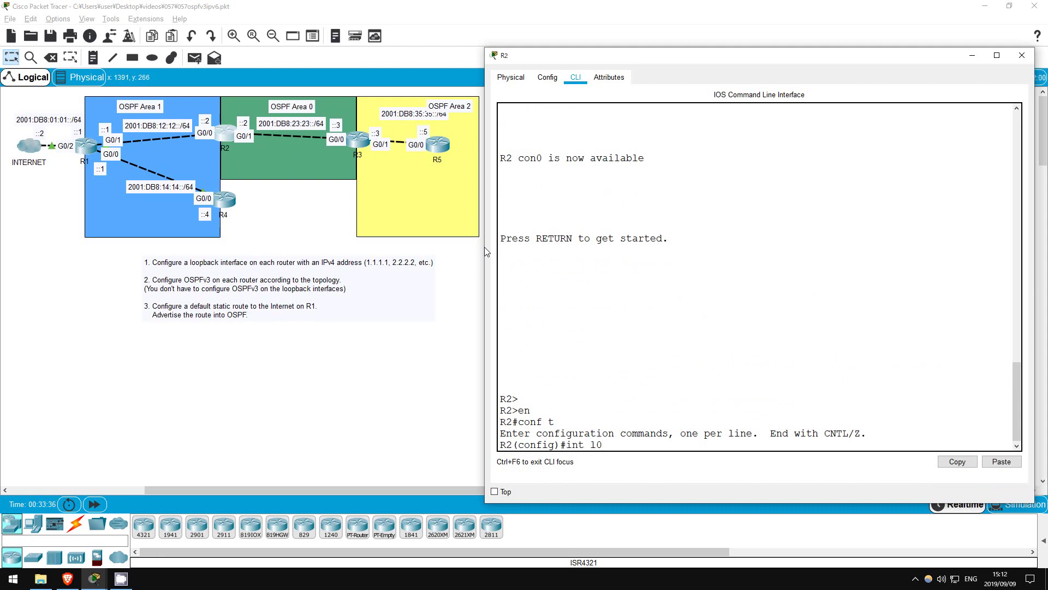
{"action": "key", "text": "Return"}
{"action": "type", "text": "ip add"}
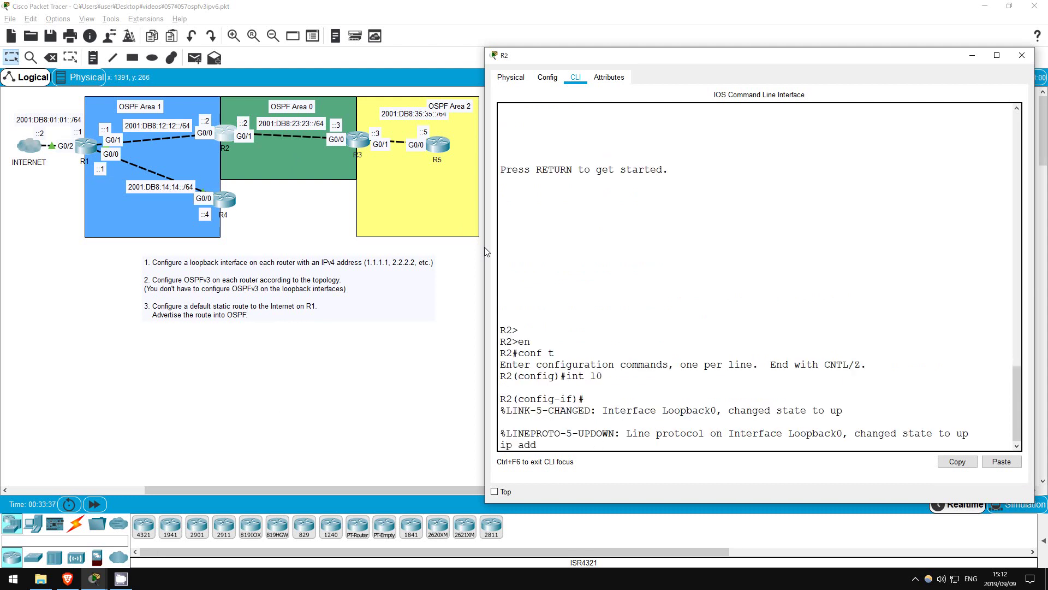
{"action": "key", "text": "Tab"}
{"action": "type", "text": "2.2.2."}
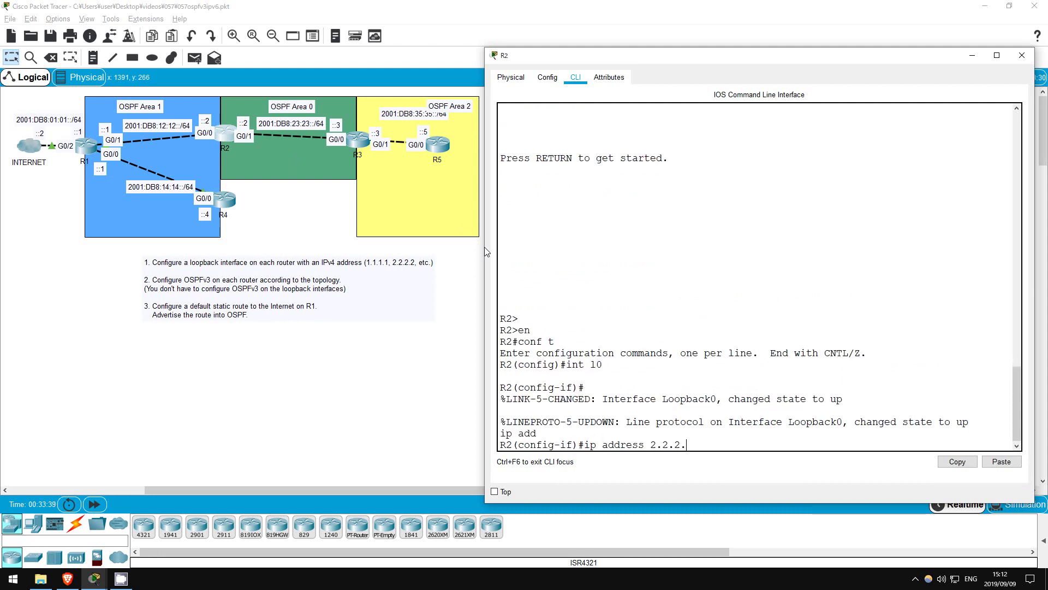
{"action": "type", "text": "2 255.255.255.255"}
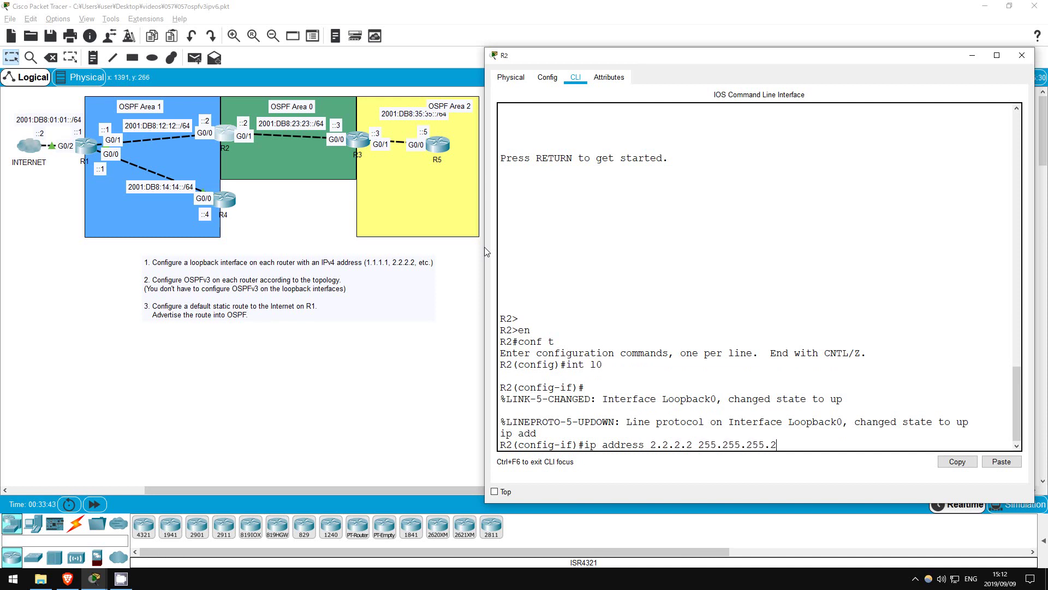
{"action": "key", "text": "Return"}
{"action": "type", "text": "exit"}
{"action": "key", "text": "Return"}
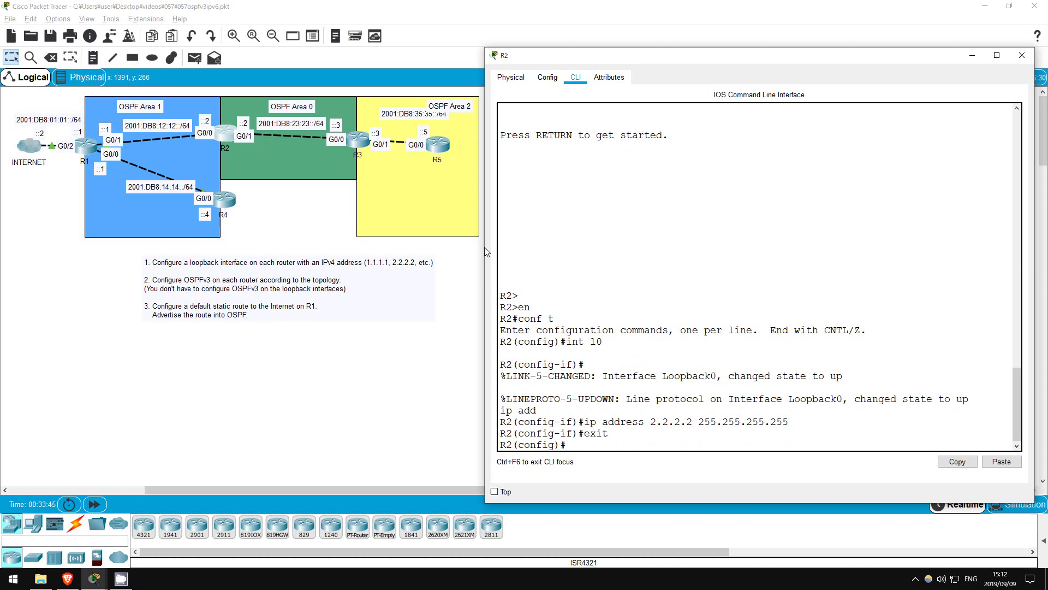
- Create Loopback0 on R3 with address 3.3.3.3 255.255.255.255
{"action": "left_click", "coordinate": [358, 139]}
{"action": "key", "text": "Return"}
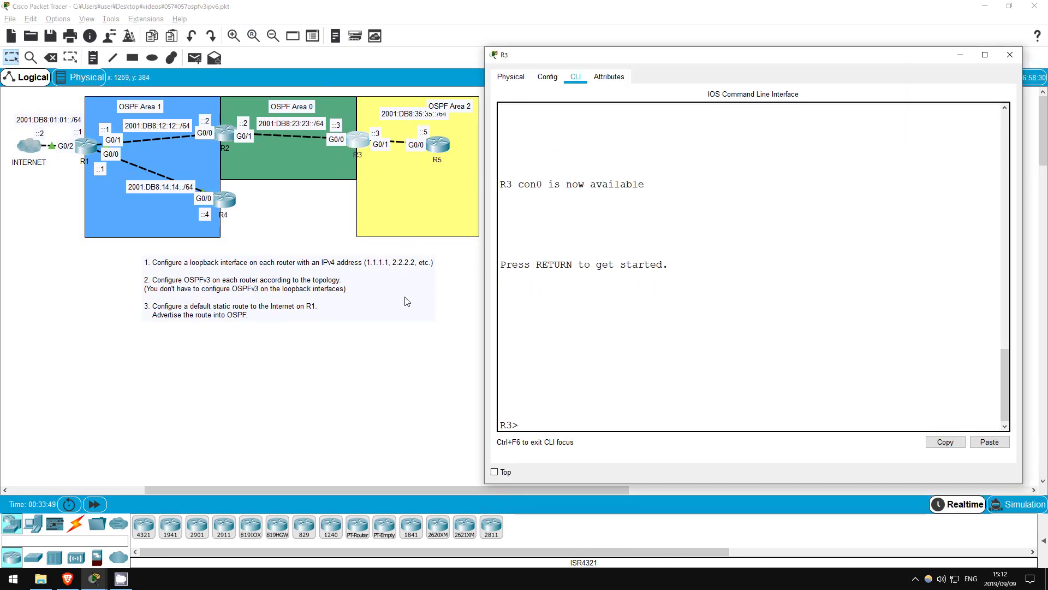
{"action": "type", "text": "en"}
{"action": "key", "text": "Return"}
{"action": "type", "text": "conf t"}
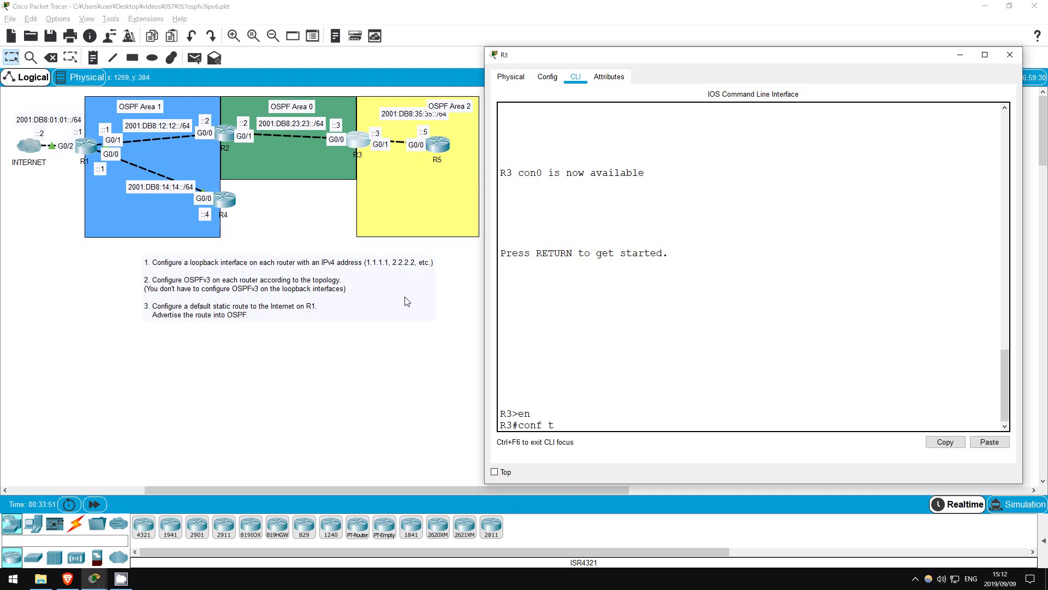
{"action": "key", "text": "Return"}
{"action": "type", "text": "int l0"}
{"action": "key", "text": "Return"}
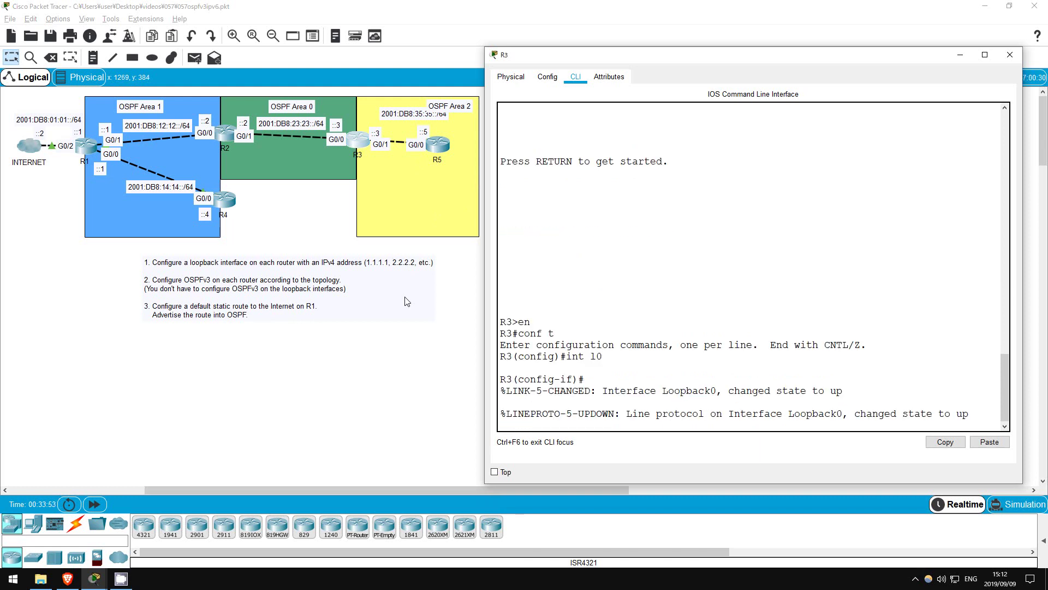
{"action": "type", "text": "ip add"}
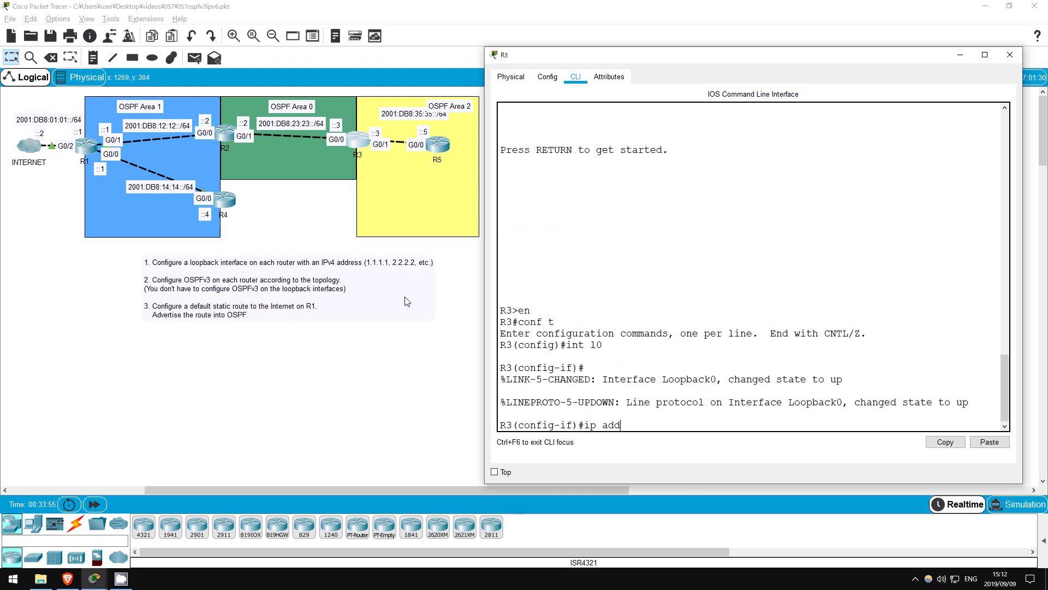
{"action": "key", "text": "Tab"}
{"action": "type", "text": "3.3.3.3"}
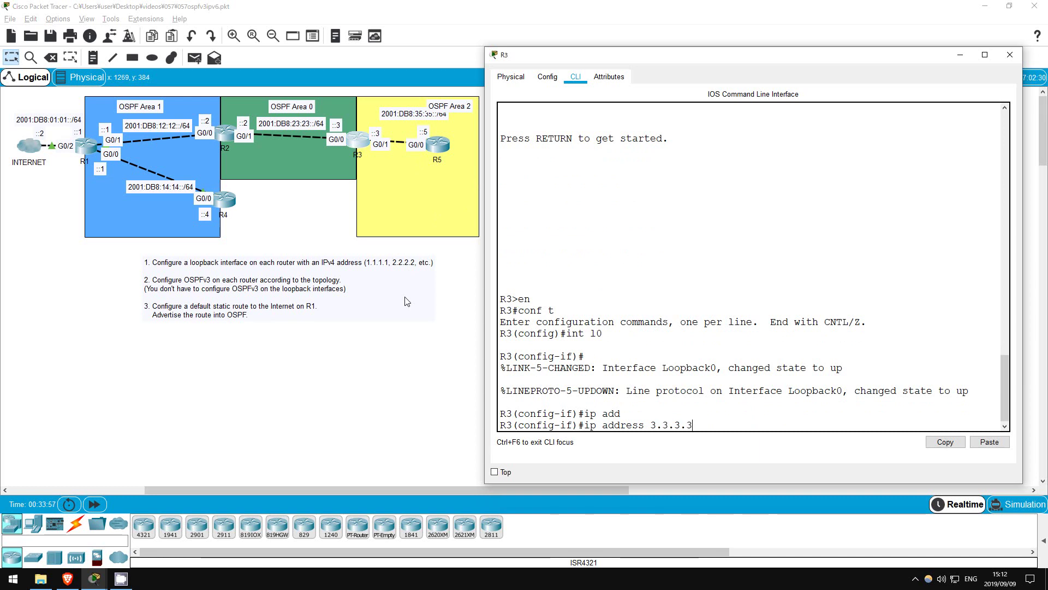
{"action": "type", "text": " 255.255.255.255"}
{"action": "key", "text": "Return"}
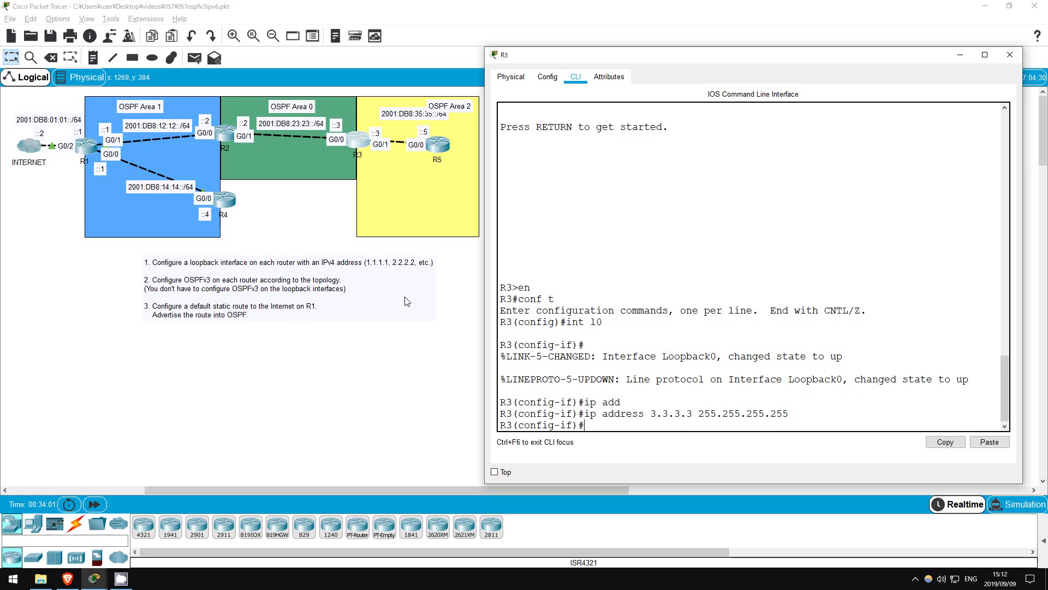
{"action": "type", "text": "exit"}
{"action": "key", "text": "Return"}
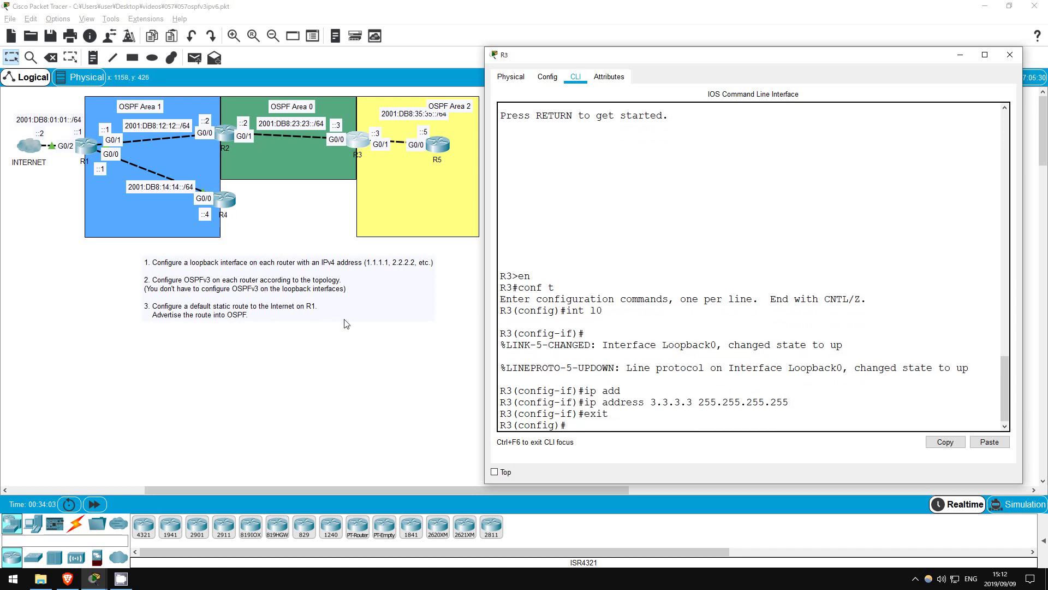
- Create Loopback0 on R4 with address 4.4.4.4 255.255.255.255
{"action": "left_click", "coordinate": [228, 200]}
{"action": "key", "text": "Return"}
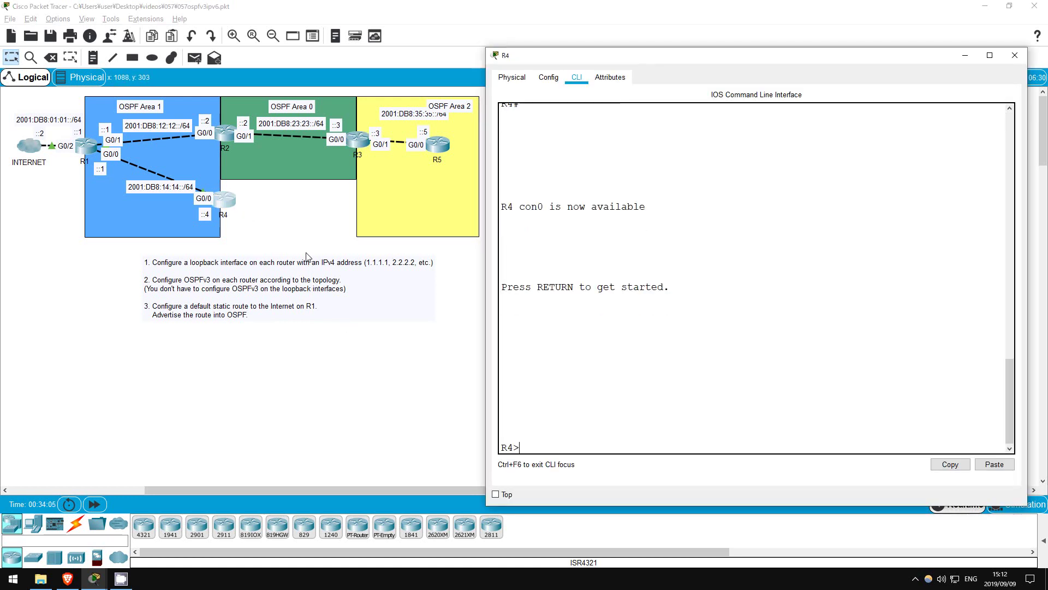
{"action": "type", "text": "en"}
{"action": "key", "text": "Return"}
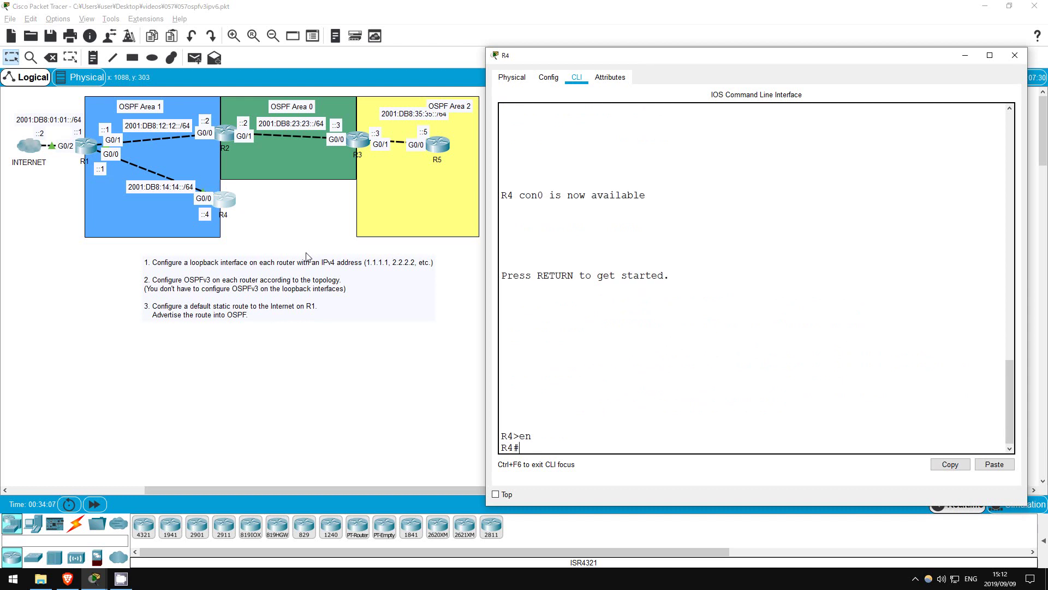
{"action": "type", "text": "conf t"}
{"action": "key", "text": "Return"}
{"action": "type", "text": "int l"}
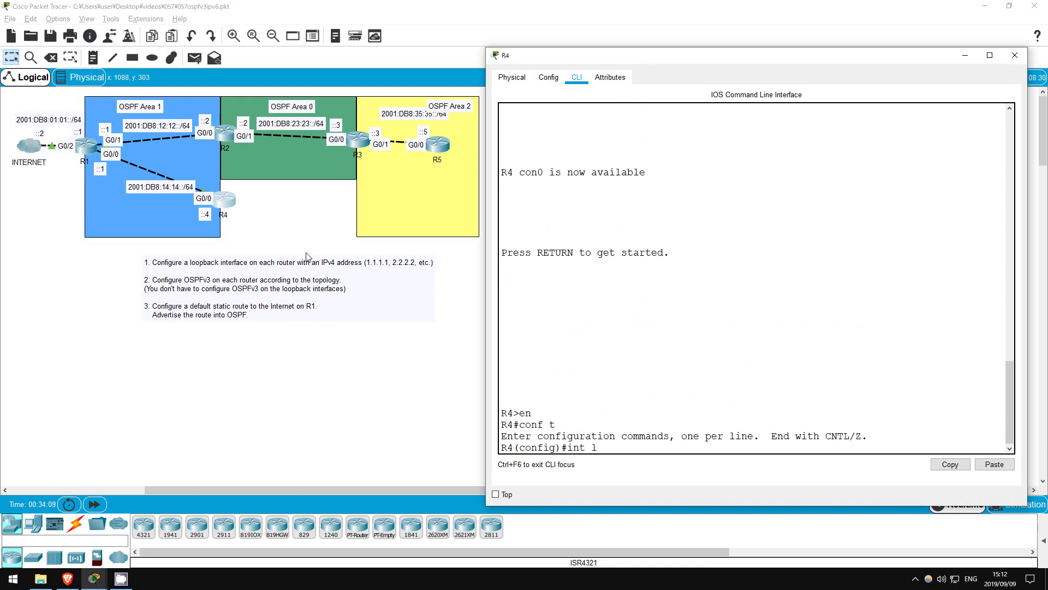
{"action": "type", "text": "0"}
{"action": "key", "text": "Return"}
{"action": "type", "text": "ip add"}
{"action": "key", "text": "Tab"}
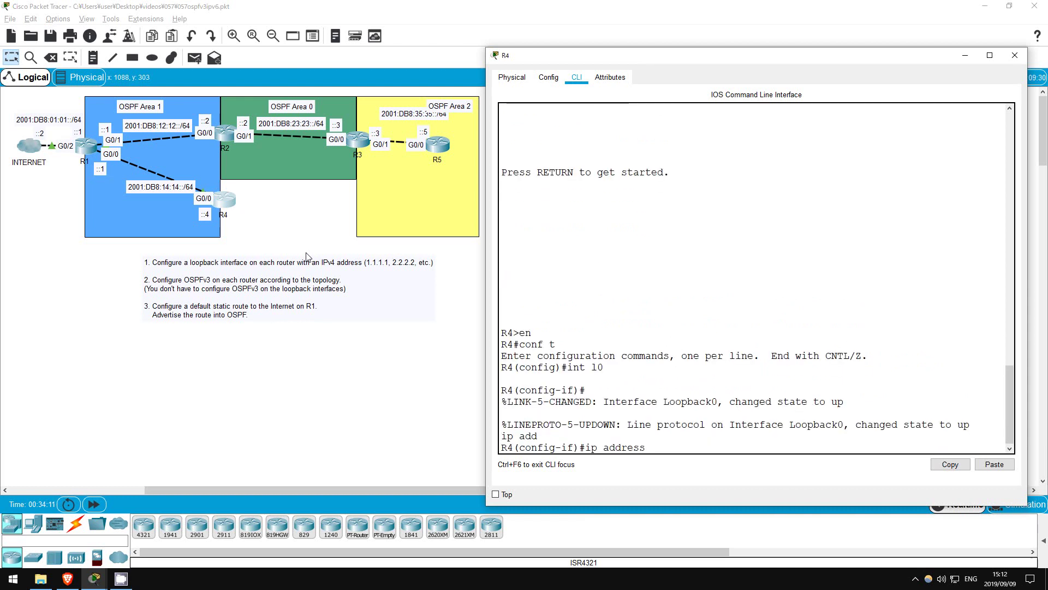
{"action": "type", "text": "4.4.4.4 255.255.2"}
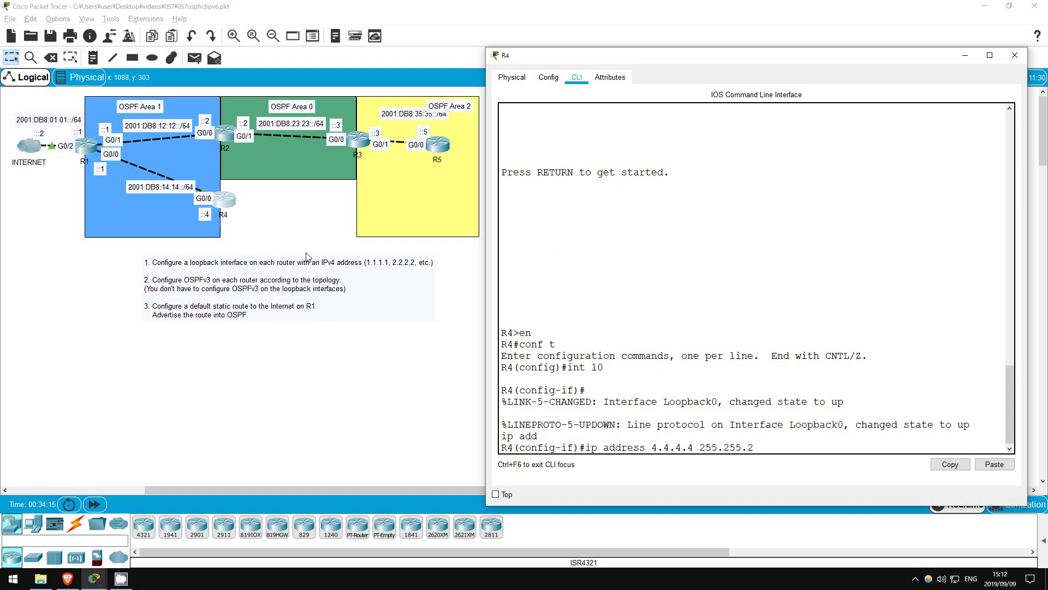
{"action": "type", "text": "55.255"}
{"action": "key", "text": "Return"}
{"action": "type", "text": "exit"}
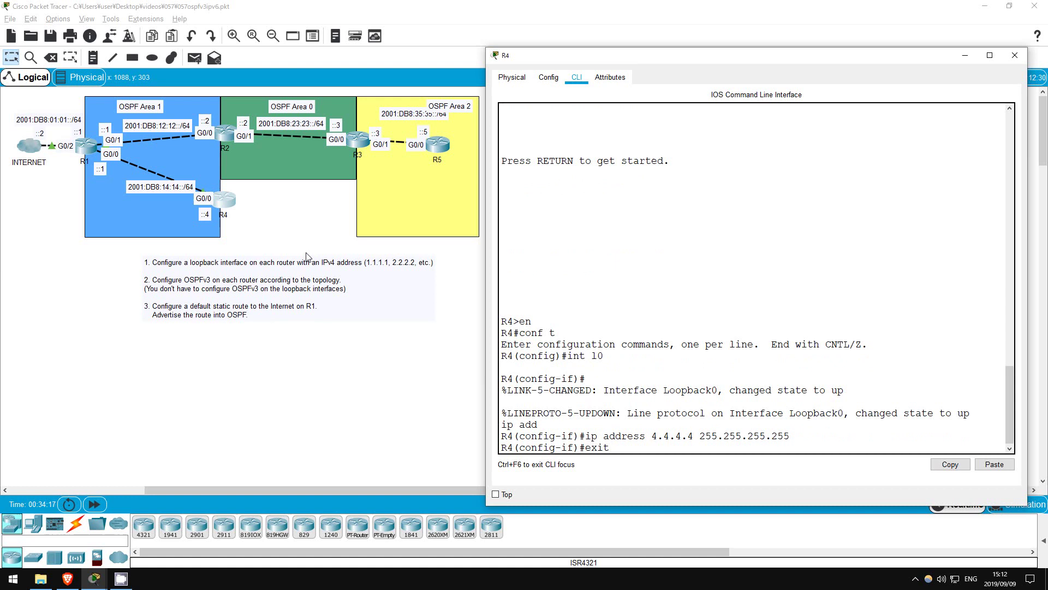
{"action": "key", "text": "Return"}
{"action": "key", "text": "Return"}
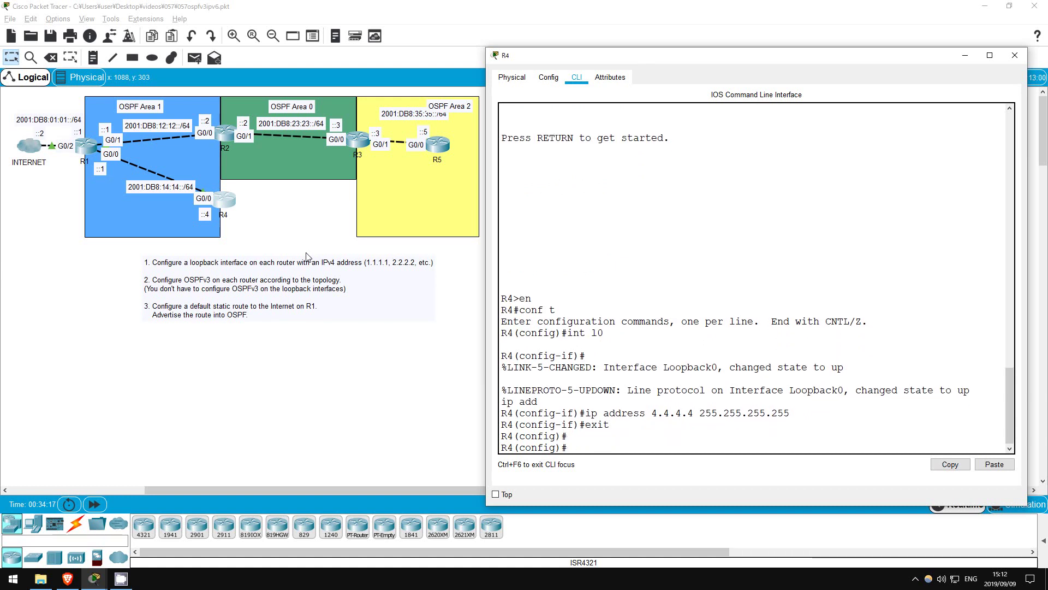
- Create Loopback0 on R5 with address 5.5.5.5 255.255.255.255
{"action": "left_click", "coordinate": [429, 160]}
{"action": "key", "text": "Return"}
{"action": "key", "text": "Return"}
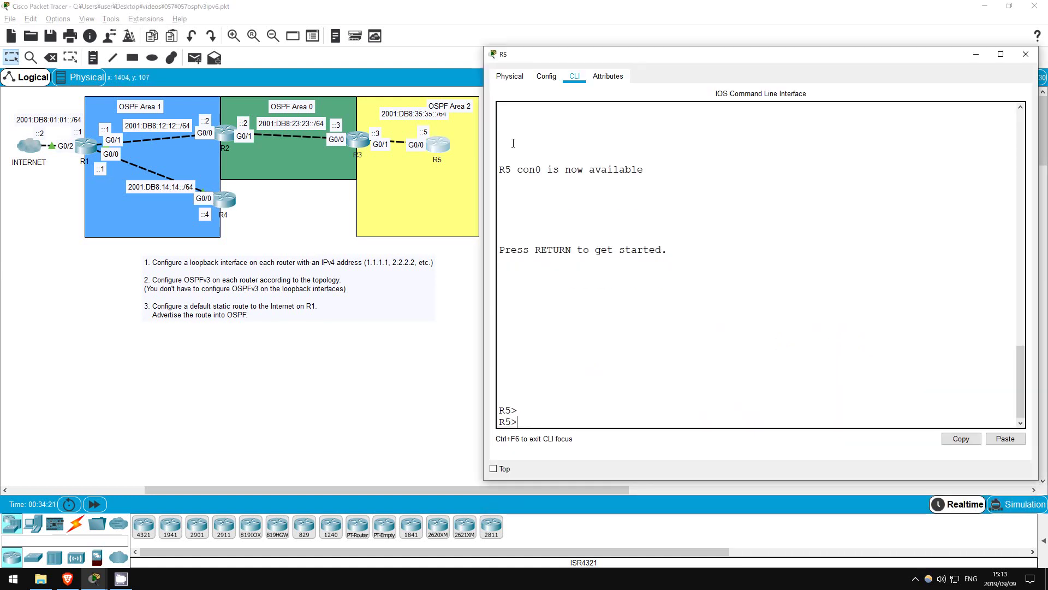
{"action": "type", "text": "en"}
{"action": "key", "text": "Return"}
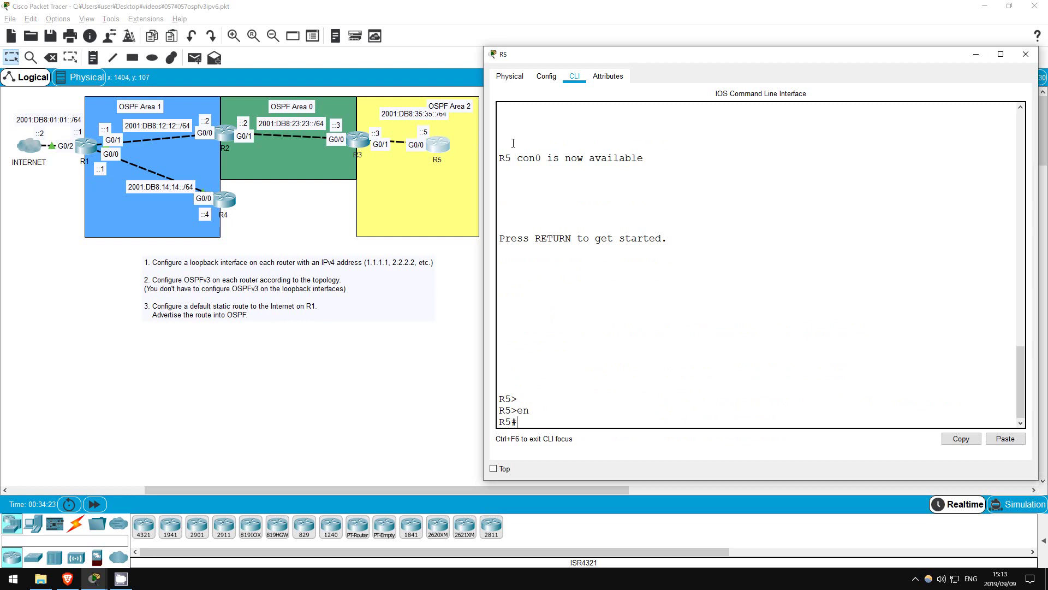
{"action": "type", "text": "conf t"}
{"action": "key", "text": "Return"}
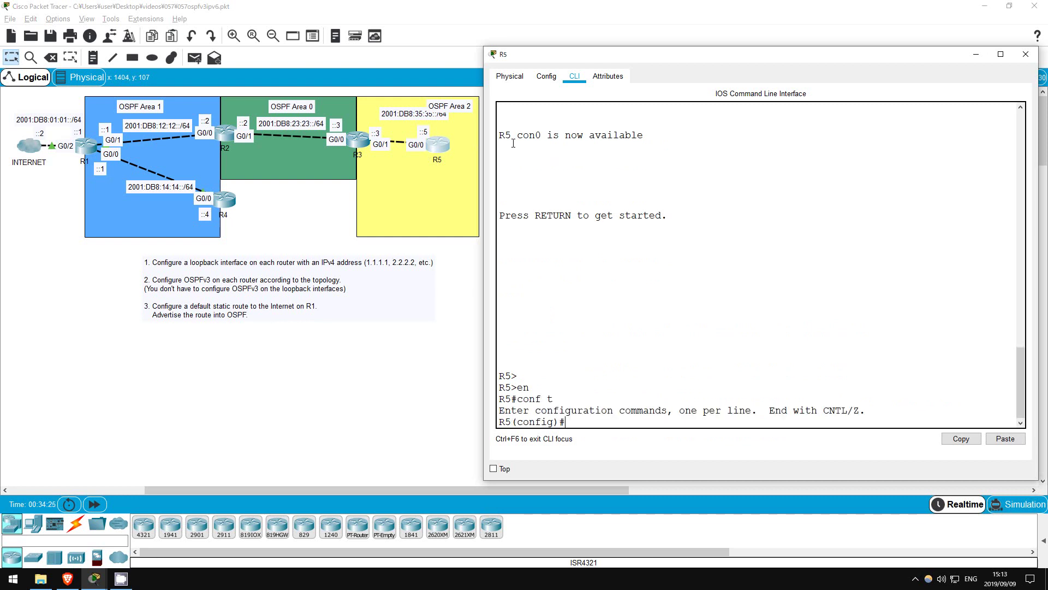
{"action": "type", "text": "int l0"}
{"action": "key", "text": "Return"}
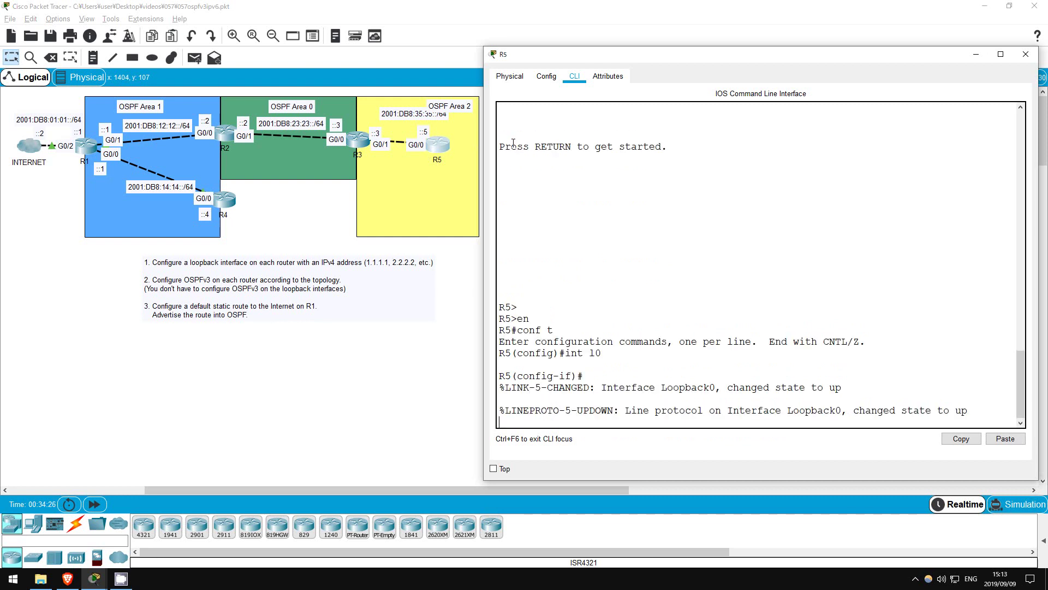
{"action": "type", "text": "ip add 5.5.5.5 255.255.2"}
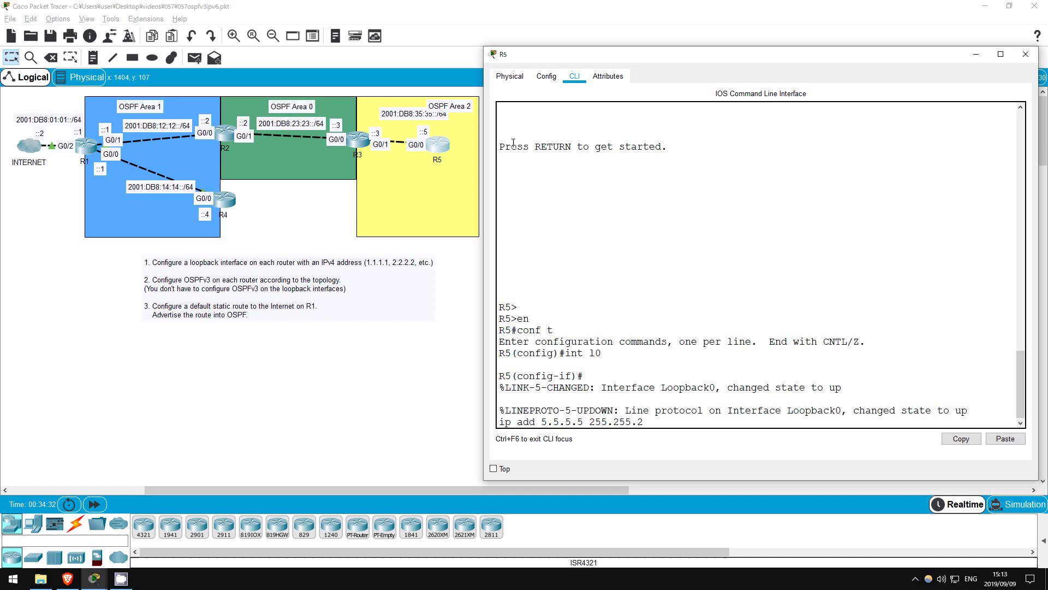
{"action": "type", "text": "55.255"}
{"action": "key", "text": "Return"}
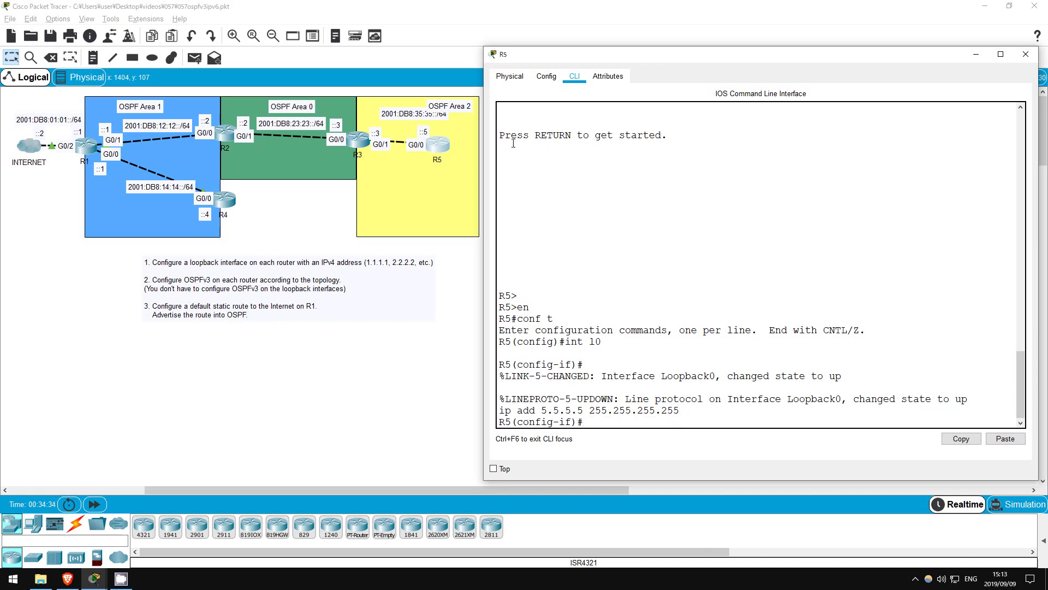
{"action": "type", "text": "exit"}
{"action": "key", "text": "Return"}
{"action": "key", "text": "Return"}
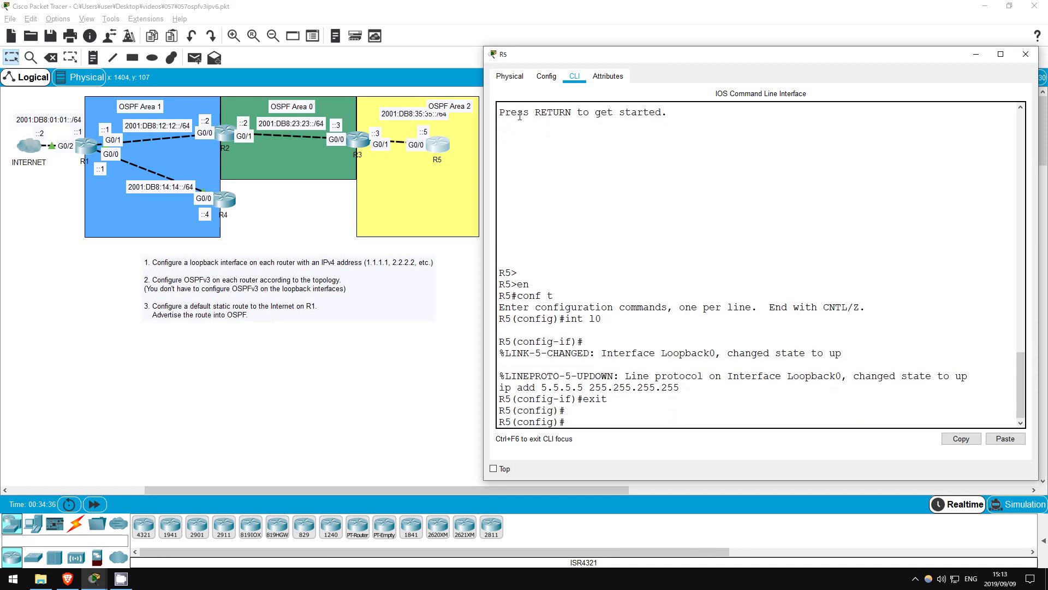
- Switch from R5 to R1 and start OSPFv3 with 'ipv6 router ospf 1'
{"action": "left_click", "coordinate": [273, 218]}
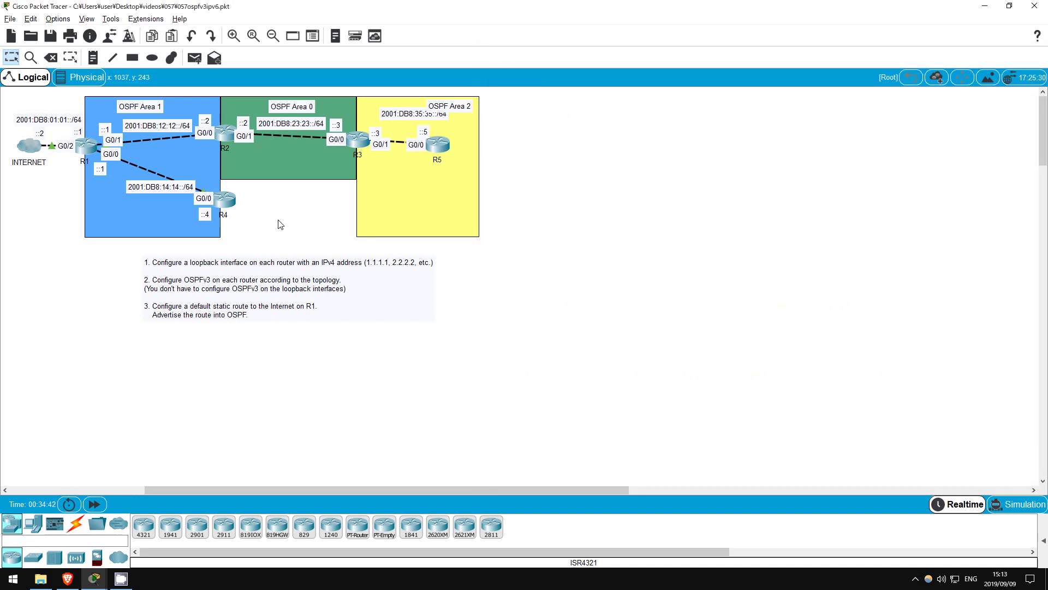
{"action": "left_click", "coordinate": [85, 147]}
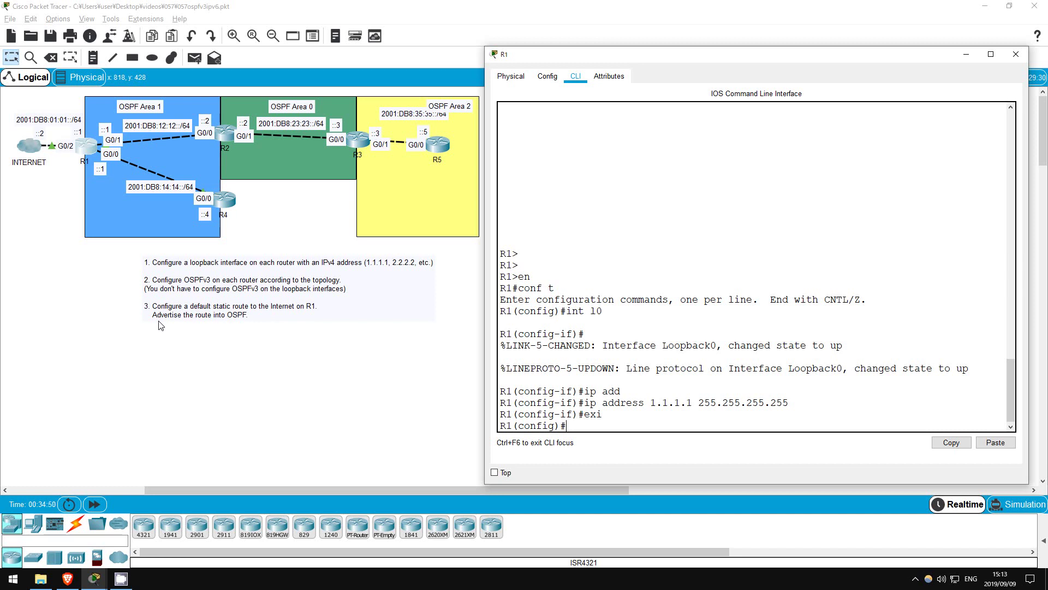
{"action": "type", "text": "ipv6 r"}
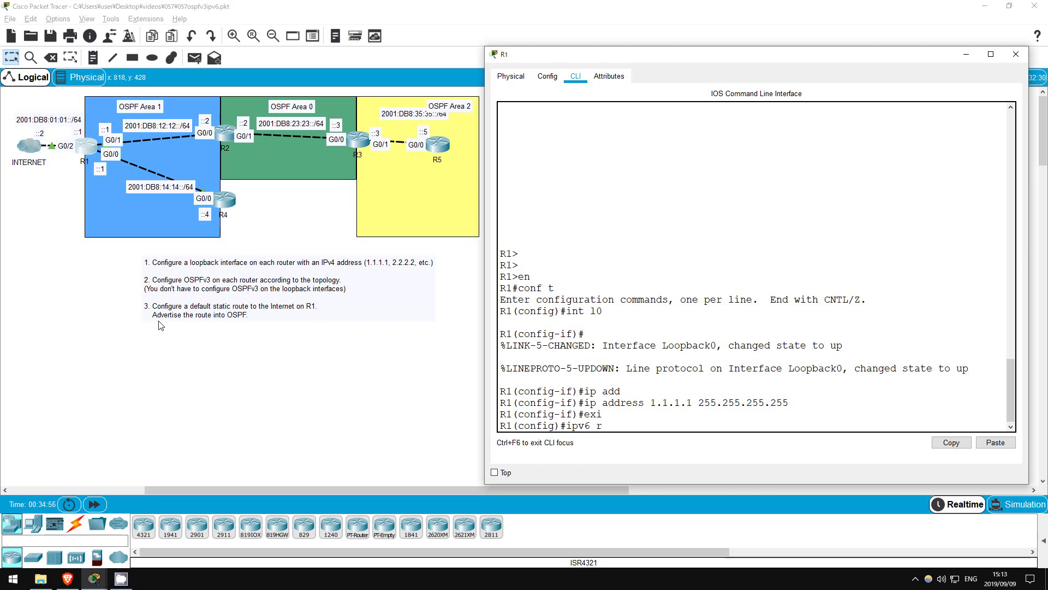
{"action": "type", "text": "outer ospf 1"}
{"action": "key", "text": "Return"}
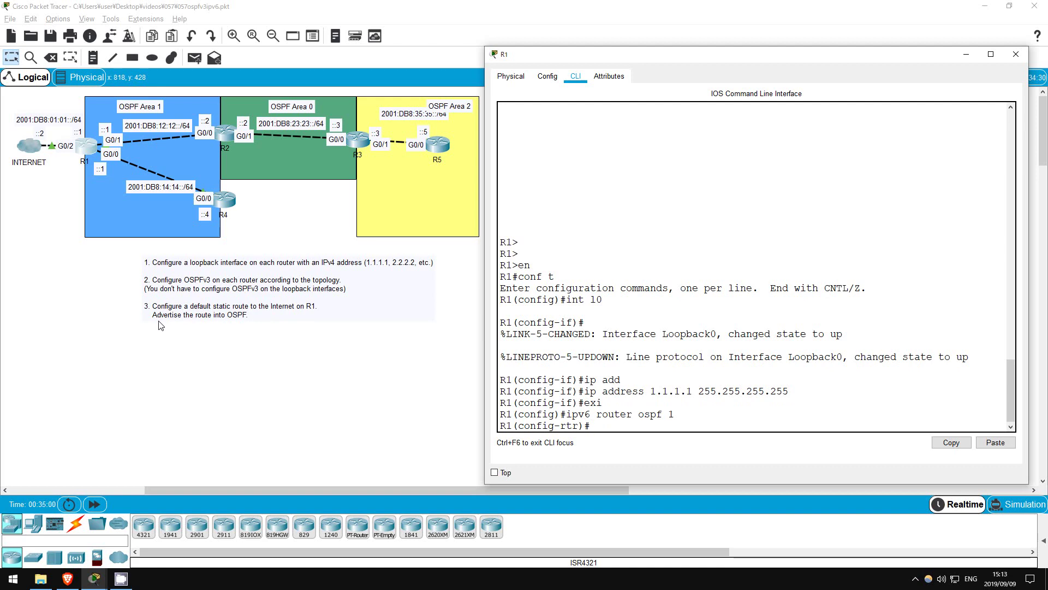
- List the available OSPF router-mode commands with '?' and review them
{"action": "key", "text": "Return"}
{"action": "type", "text": "?"}
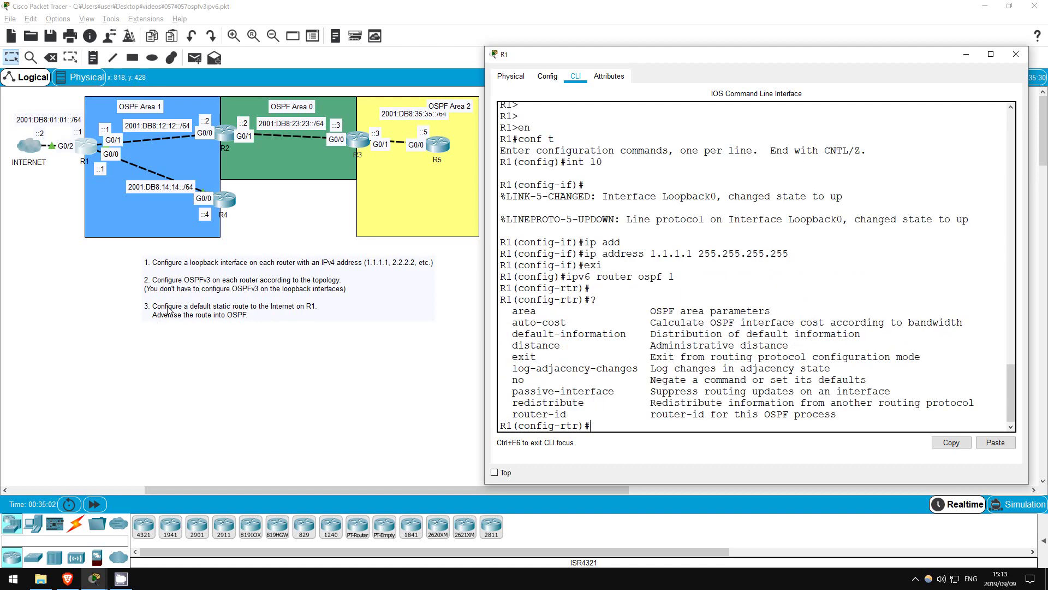
{"action": "left_click_drag", "start_coordinate": [515, 308], "coordinate": [890, 424]}
{"action": "left_click", "coordinate": [658, 428]}
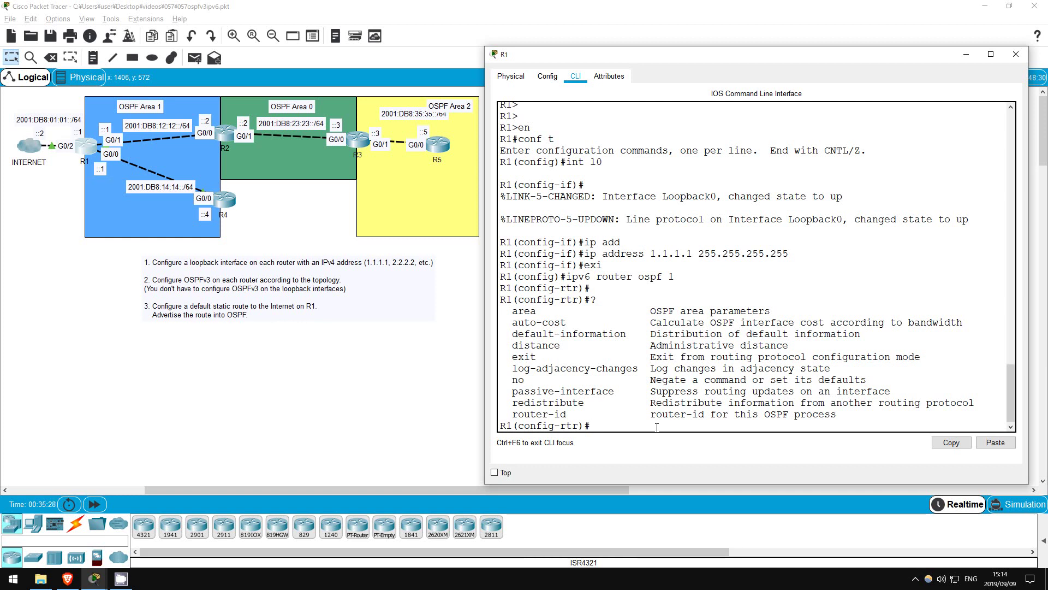
- Apply 'ipv6 ospf 1 area 1' to R1's interfaces G0/0 and G0/1
{"action": "type", "text": "int g0/0"}
{"action": "key", "text": "Return"}
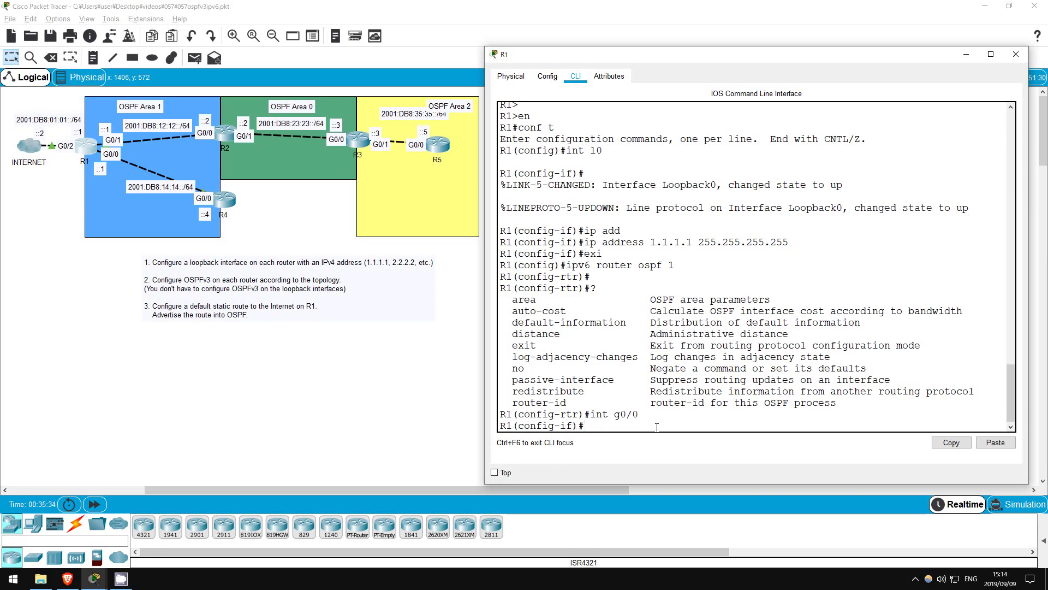
{"action": "type", "text": "ipv6 "}
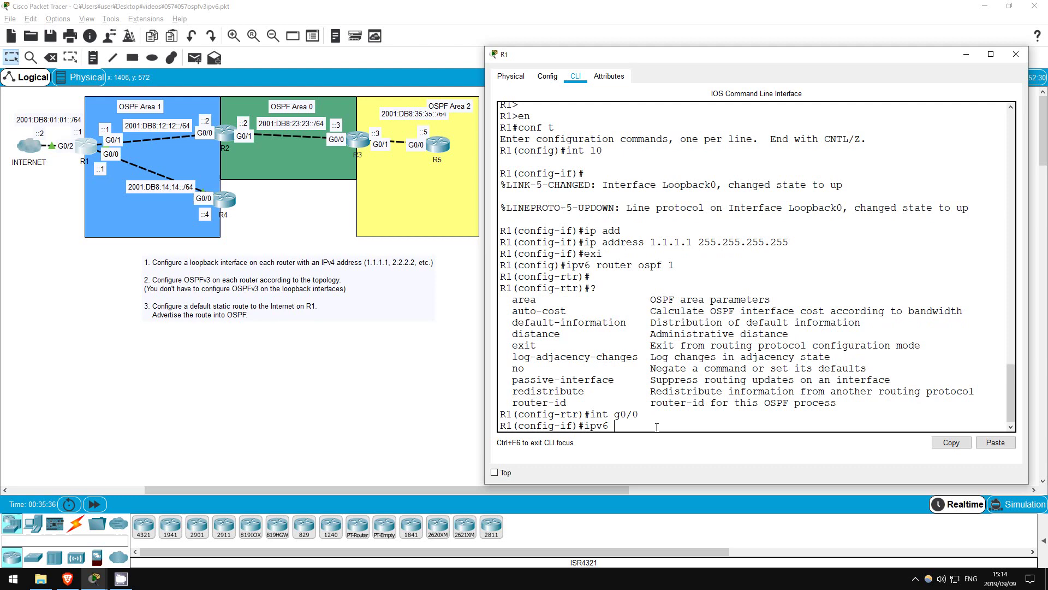
{"action": "type", "text": "ospf ?"}
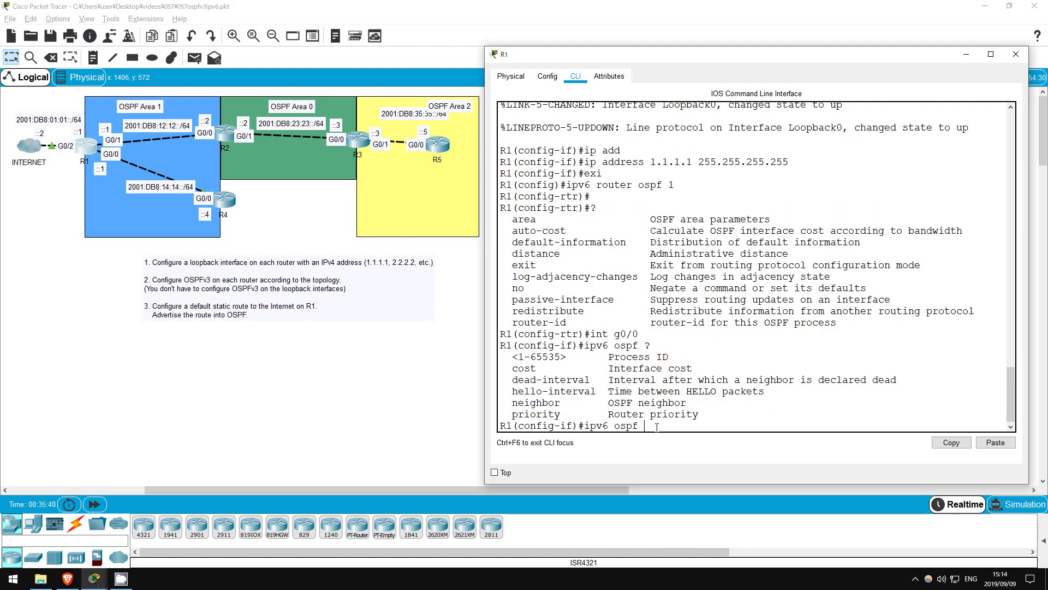
{"action": "type", "text": "1"}
{"action": "type", "text": " ?"}
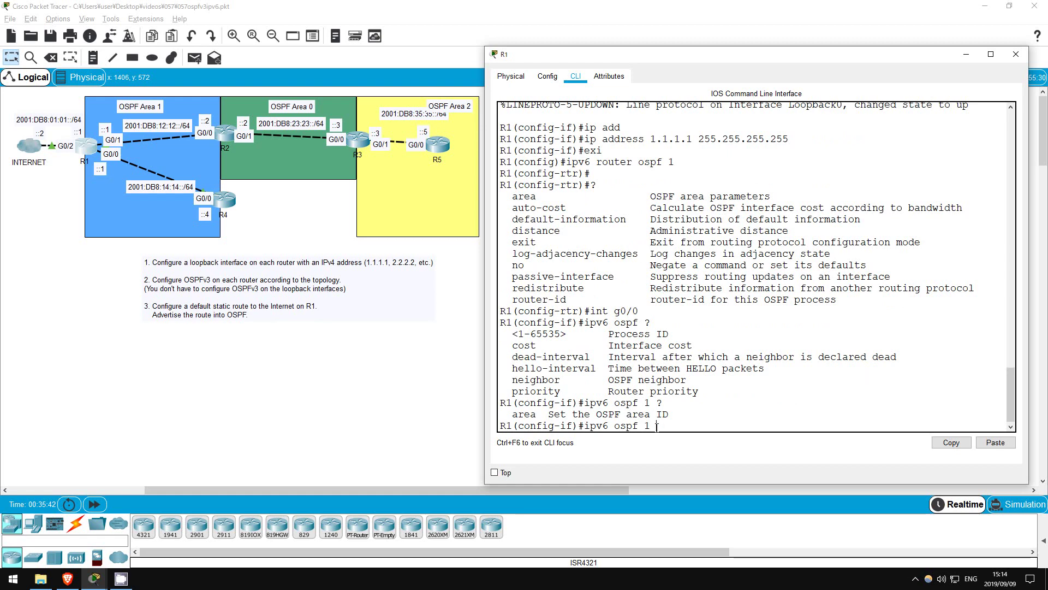
{"action": "type", "text": "area "}
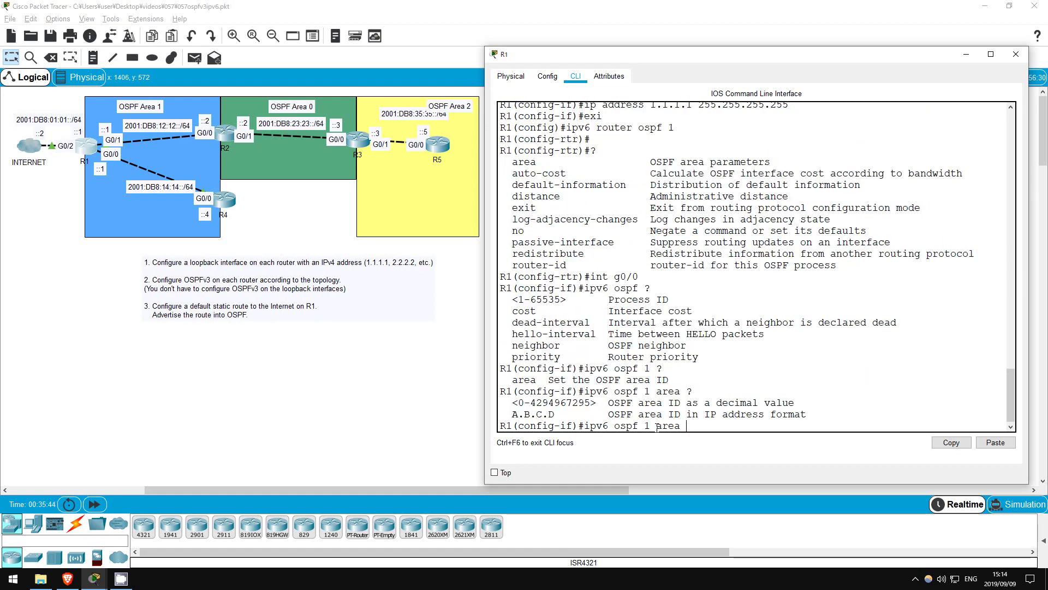
{"action": "type", "text": "?1"}
{"action": "key", "text": "Return"}
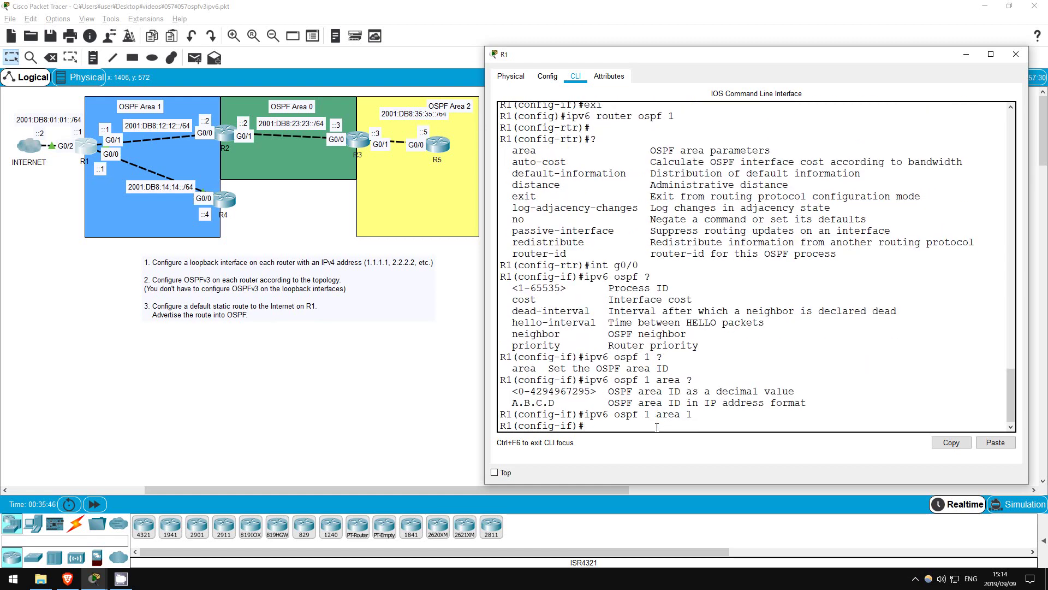
{"action": "type", "text": "int g0/1"}
{"action": "key", "text": "Return"}
{"action": "type", "text": "ipv"}
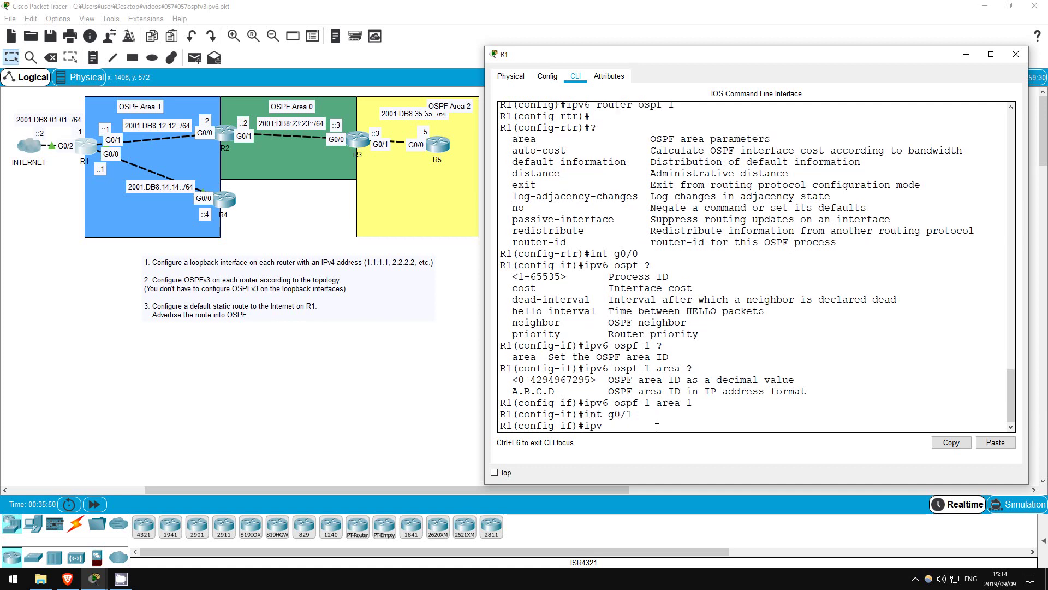
{"action": "type", "text": "6 ospf 1 area 1"}
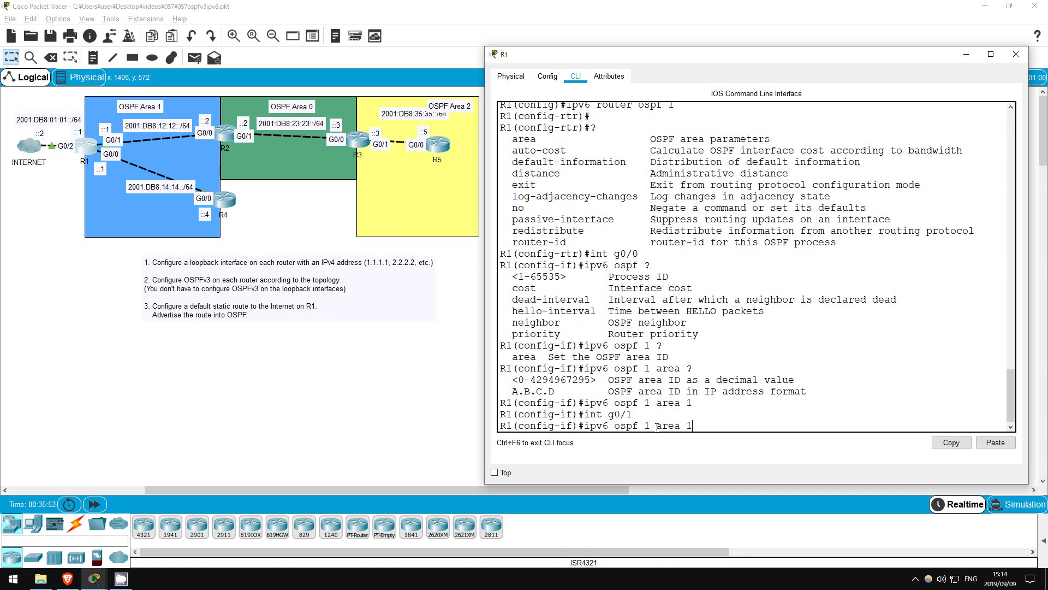
{"action": "key", "text": "Return"}
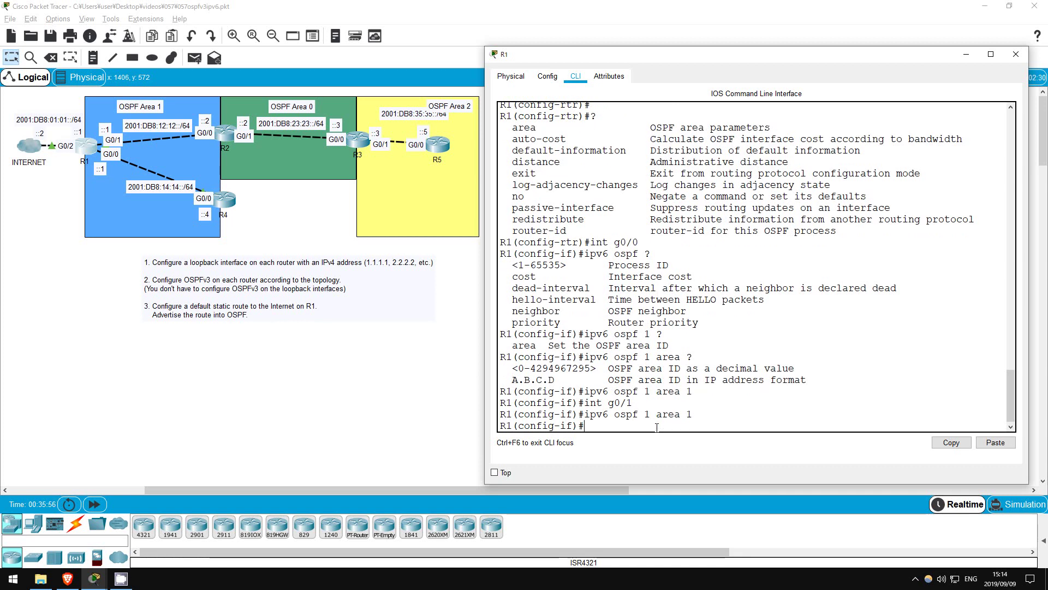
- On R4, put interface G0/0 into OSPFv3 process 1, area 1
{"action": "left_click", "coordinate": [222, 201]}
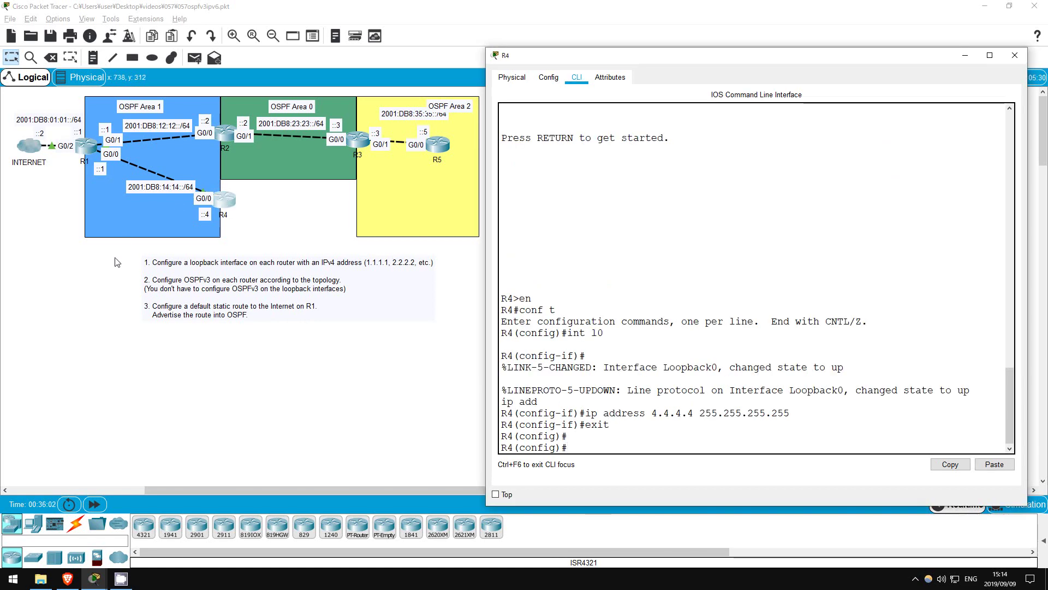
{"action": "key", "text": "Return"}
{"action": "key", "text": "Return"}
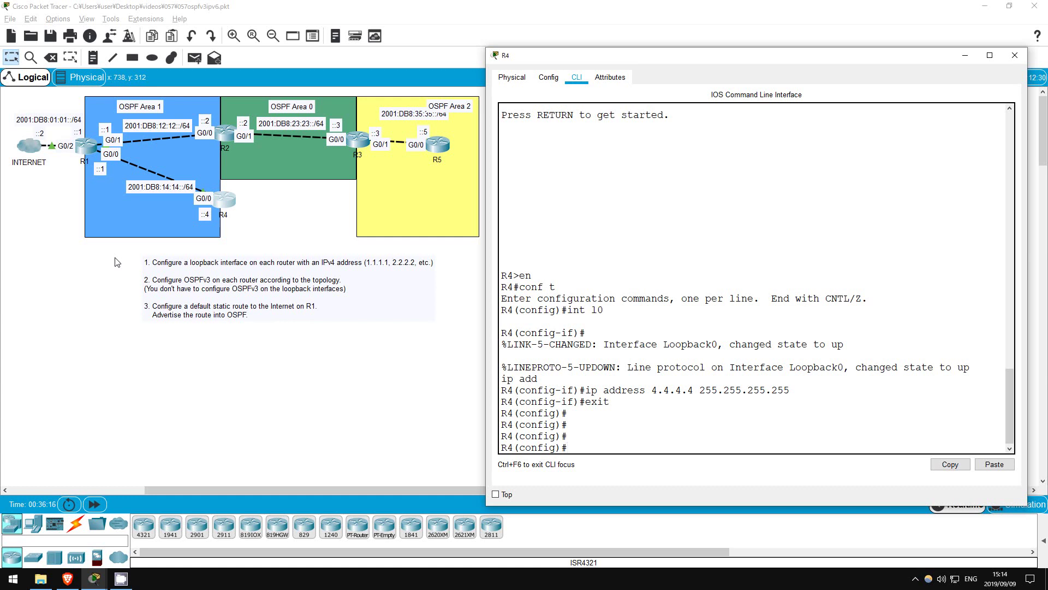
{"action": "type", "text": "int g0/0"}
{"action": "key", "text": "Return"}
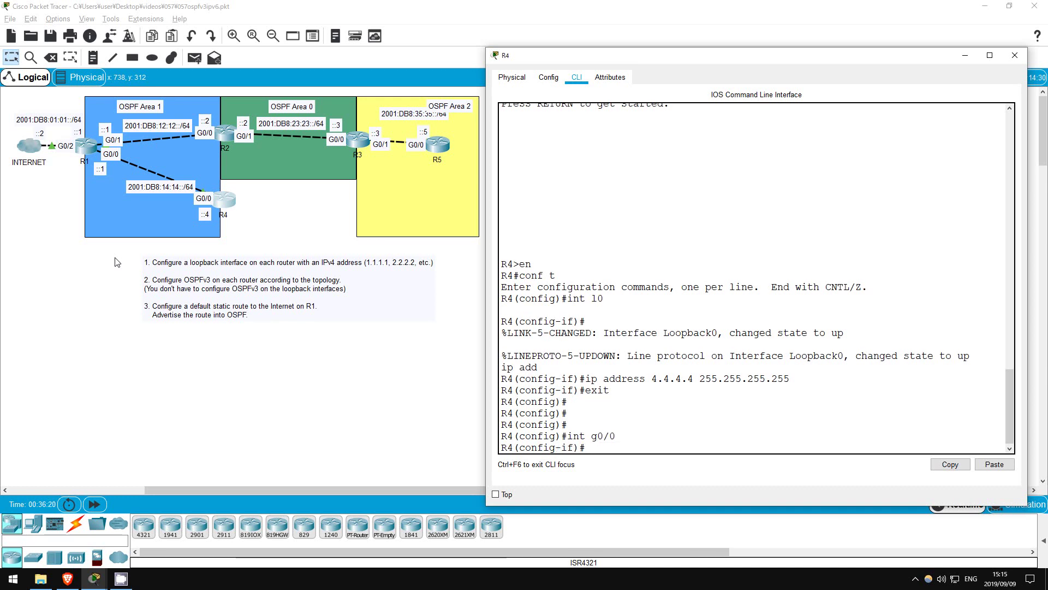
{"action": "type", "text": "ipv6 ospf 1 area 1"}
{"action": "key", "text": "Return"}
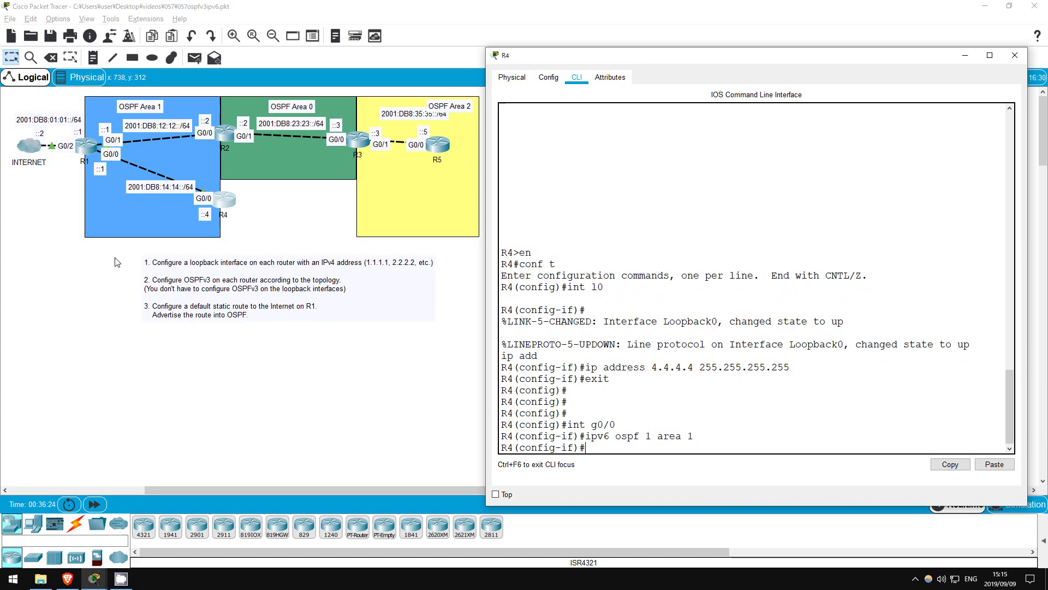
- Show R4's running configuration with 'do sh run'
{"action": "type", "text": "do sh run"}
{"action": "key", "text": "Return"}
{"action": "key", "text": "space"}
{"action": "key", "text": "space"}
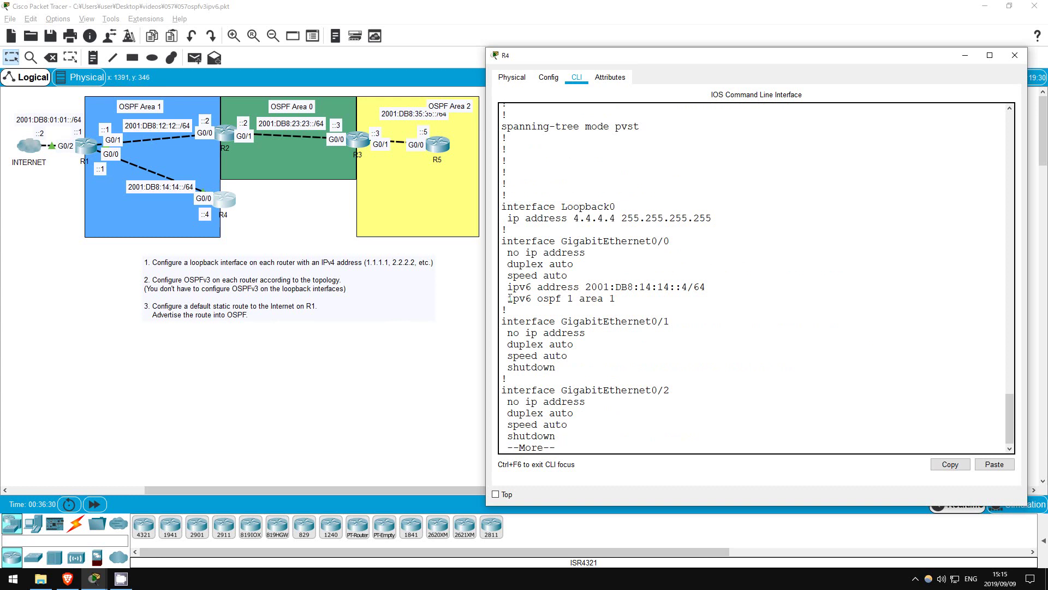
- Check the OSPF area and 'ipv6 router ospf 1' lines in R4's configuration, then move to R2
{"action": "left_click_drag", "start_coordinate": [507, 298], "coordinate": [616, 298]}
{"action": "left_click", "coordinate": [576, 443]}
{"action": "key", "text": "space"}
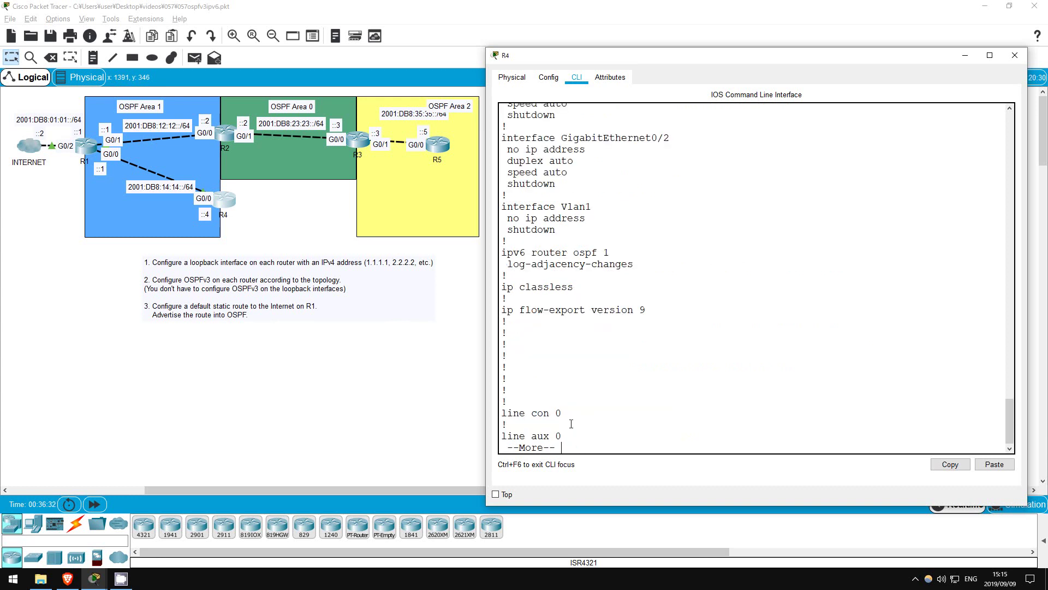
{"action": "key", "text": "q"}
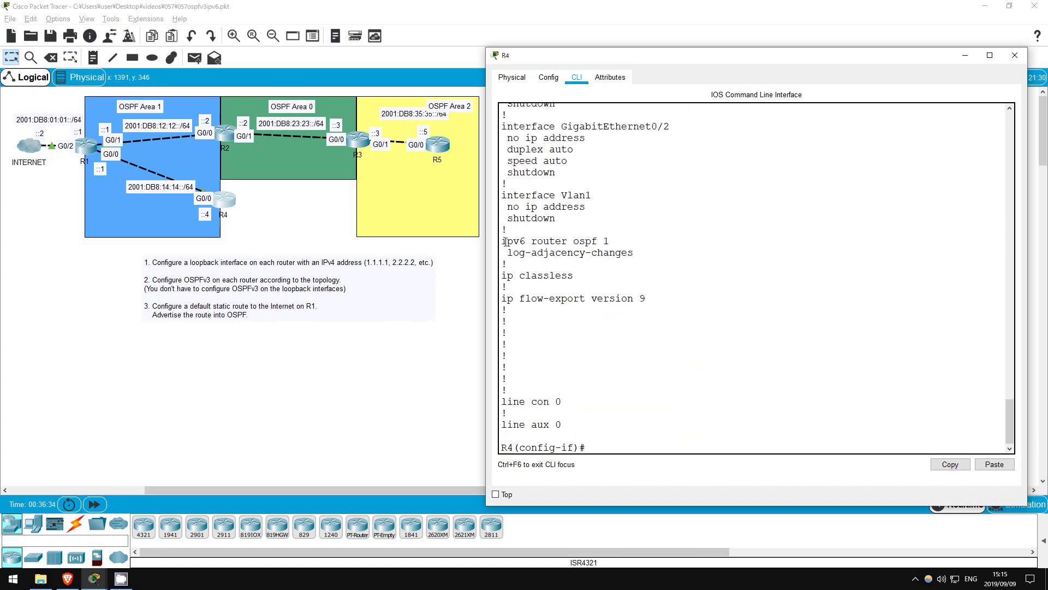
{"action": "left_click_drag", "start_coordinate": [505, 241], "coordinate": [631, 239]}
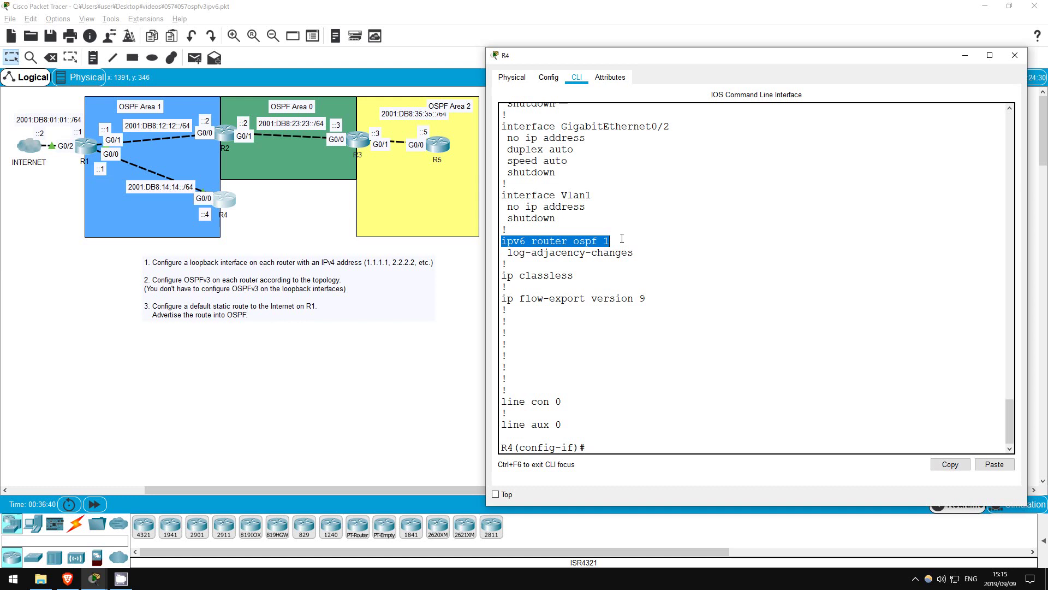
{"action": "left_click", "coordinate": [649, 263]}
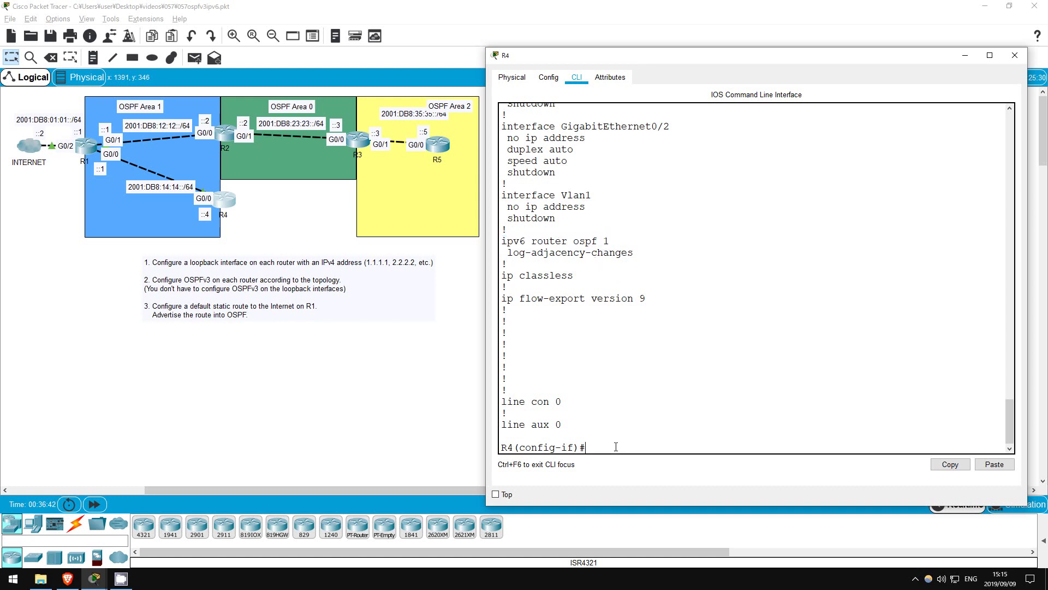
{"action": "left_click", "coordinate": [224, 137]}
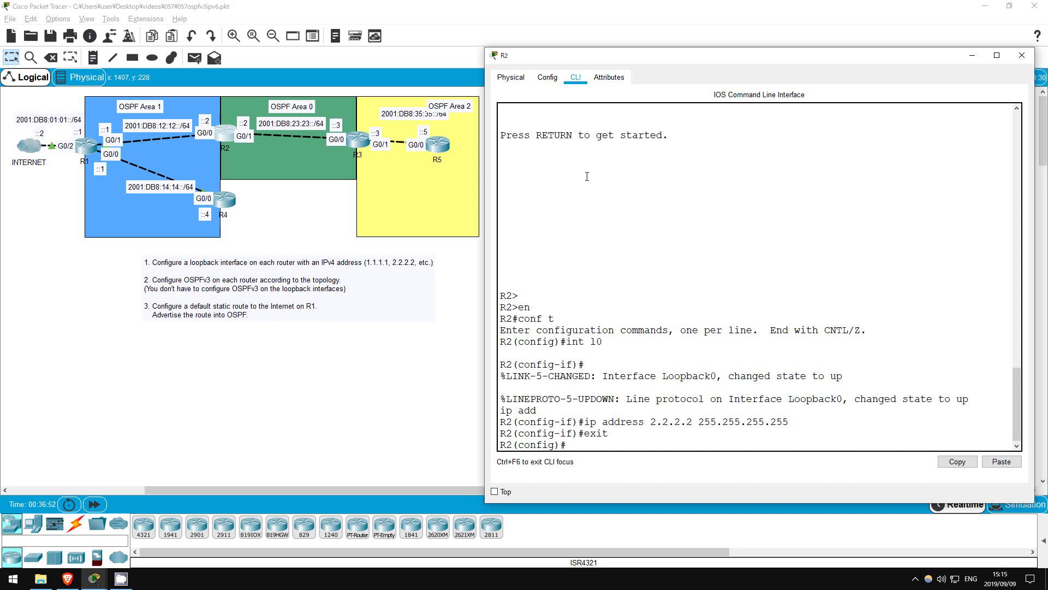
- Put R2's G0/0 into OSPFv3 process 1, area 1
{"action": "type", "text": "int g0/0"}
{"action": "key", "text": "Return"}
{"action": "type", "text": "ipv"}
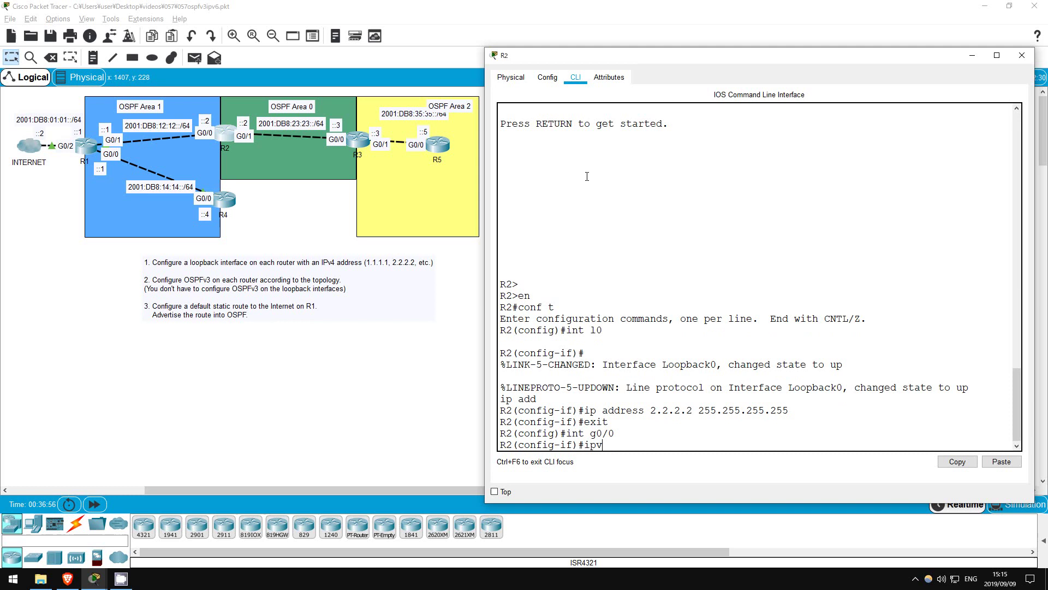
{"action": "type", "text": "6 ospf 1 area 1"}
{"action": "key", "text": "Return"}
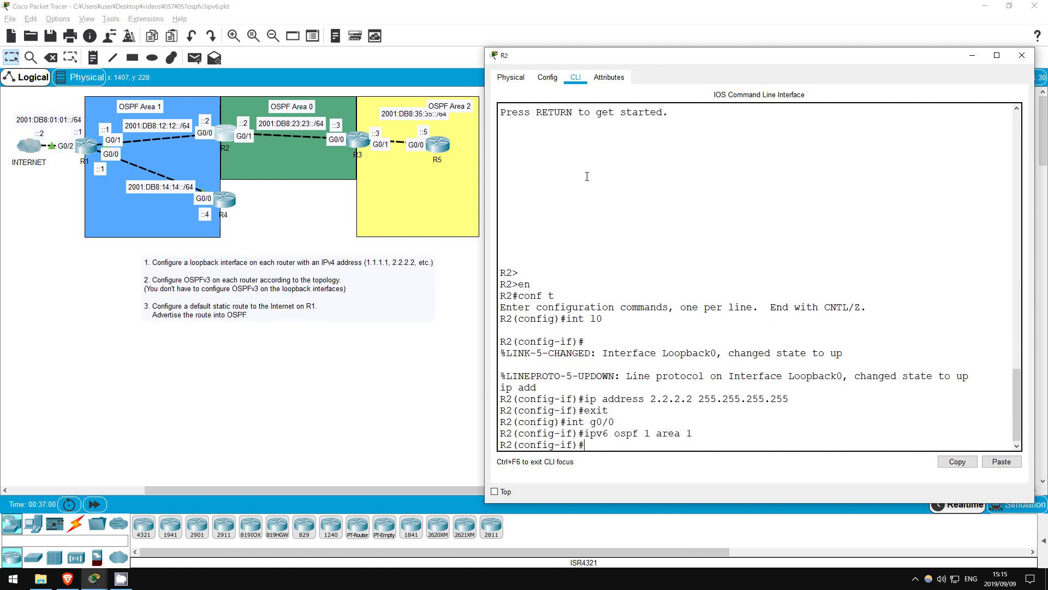
- Put R2's G0/1 into OSPFv3 process 1, area 0
{"action": "type", "text": "int g0/1"}
{"action": "key", "text": "Return"}
{"action": "key", "text": "Up"}
{"action": "key", "text": "Up"}
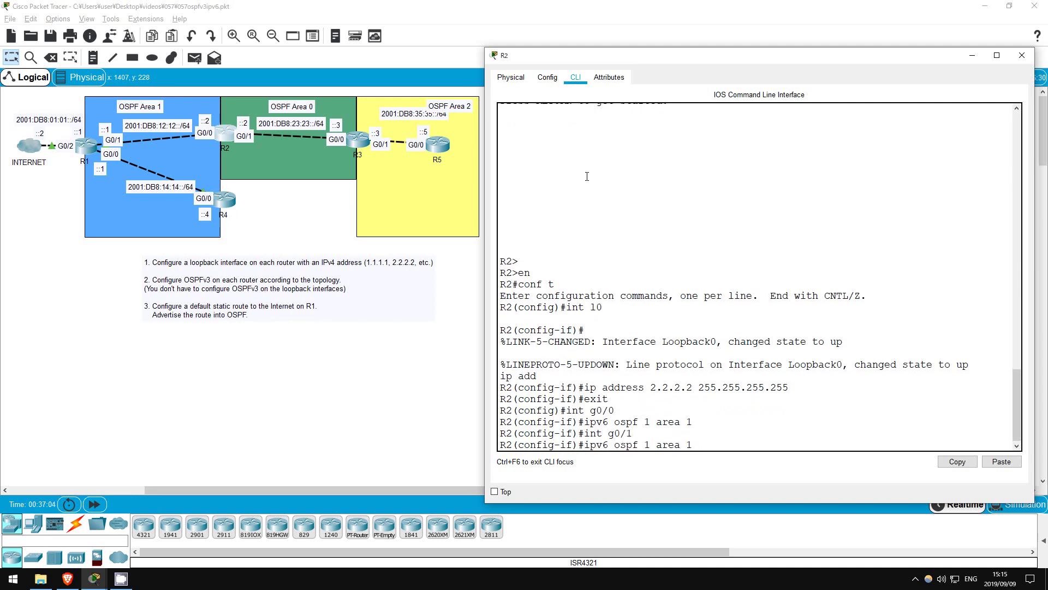
{"action": "key", "text": "BackSpace"}
{"action": "type", "text": "0"}
{"action": "key", "text": "Return"}
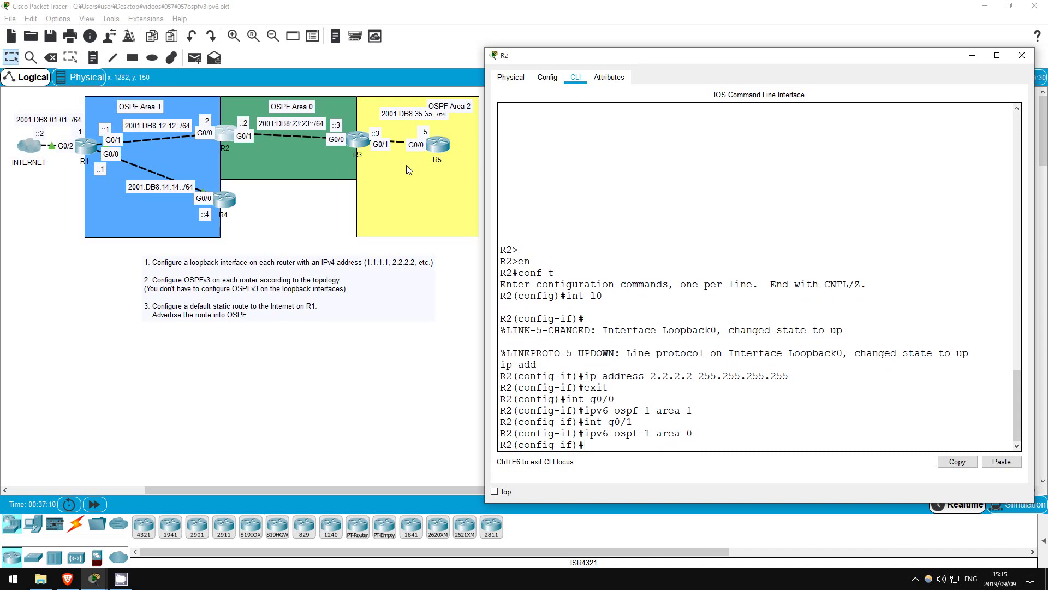
- On R3, put interface G0/0 into OSPFv3 process 1, area 0
{"action": "left_click", "coordinate": [341, 140]}
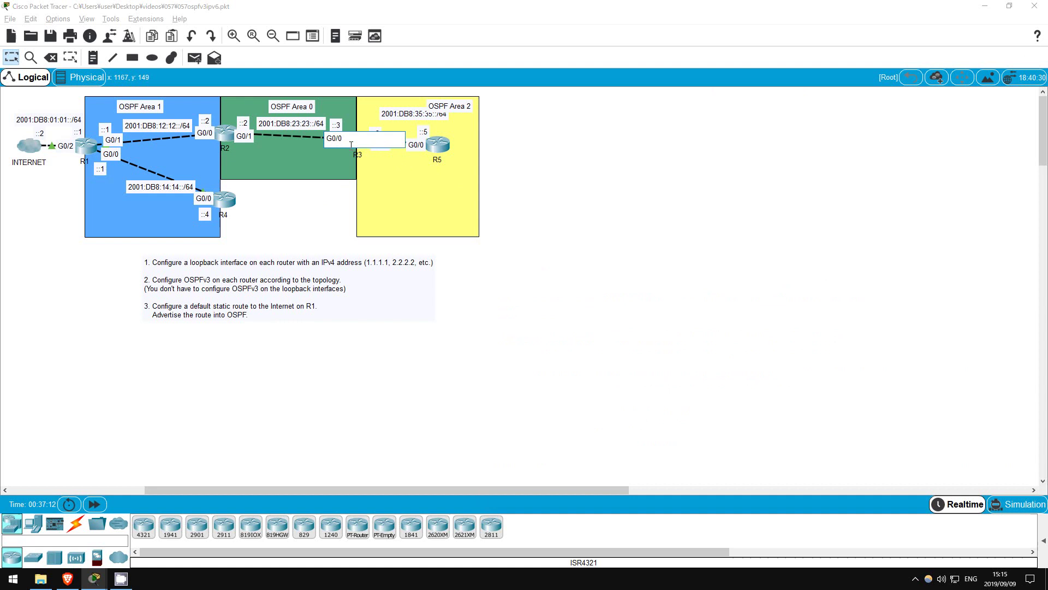
{"action": "left_click", "coordinate": [352, 141]}
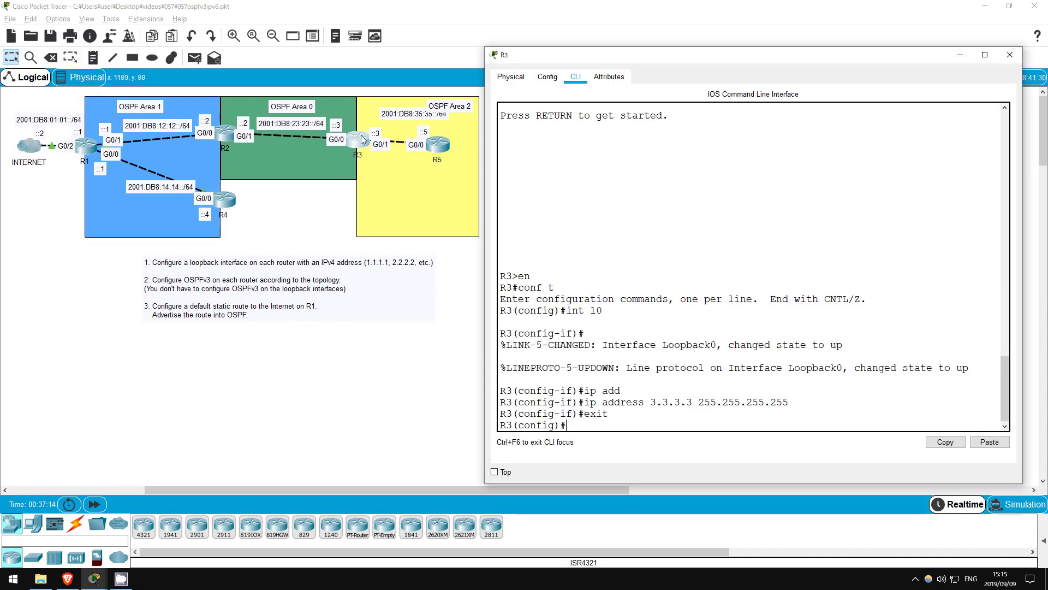
{"action": "key", "text": "Return"}
{"action": "type", "text": "int g0/0"}
{"action": "key", "text": "Return"}
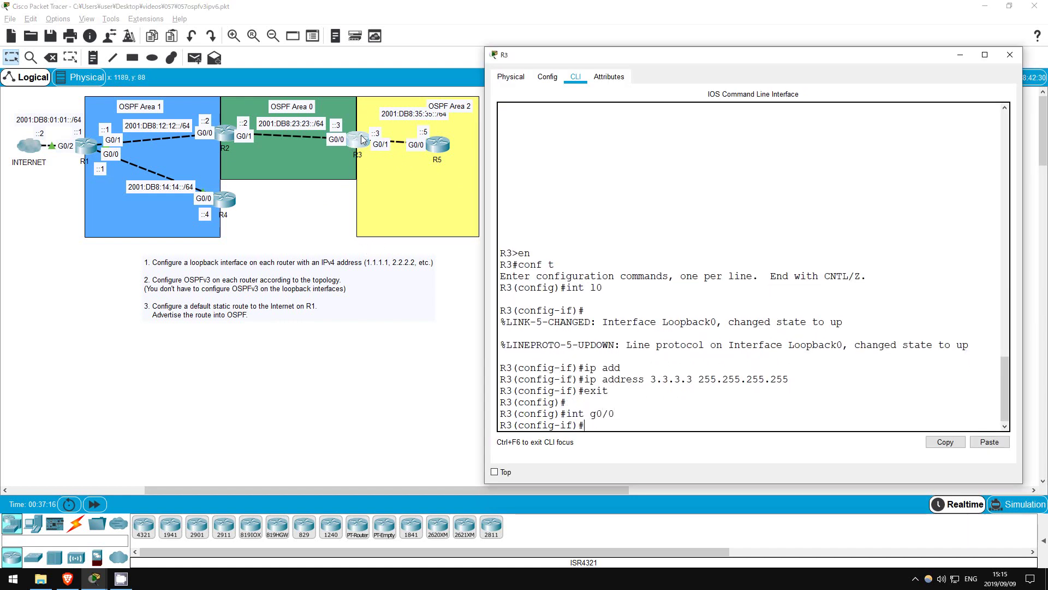
{"action": "type", "text": "ipv6 osp"}
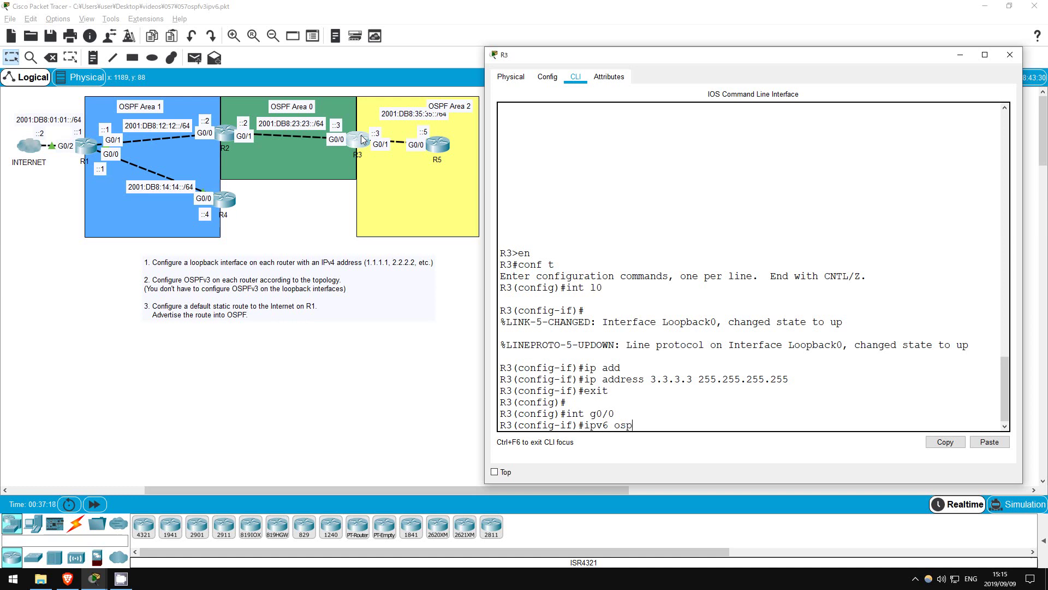
{"action": "type", "text": "f 1 area 0"}
{"action": "key", "text": "Return"}
- Put R3's G0/1 into OSPFv3 process 1, area 2
{"action": "type", "text": "int g0/1"}
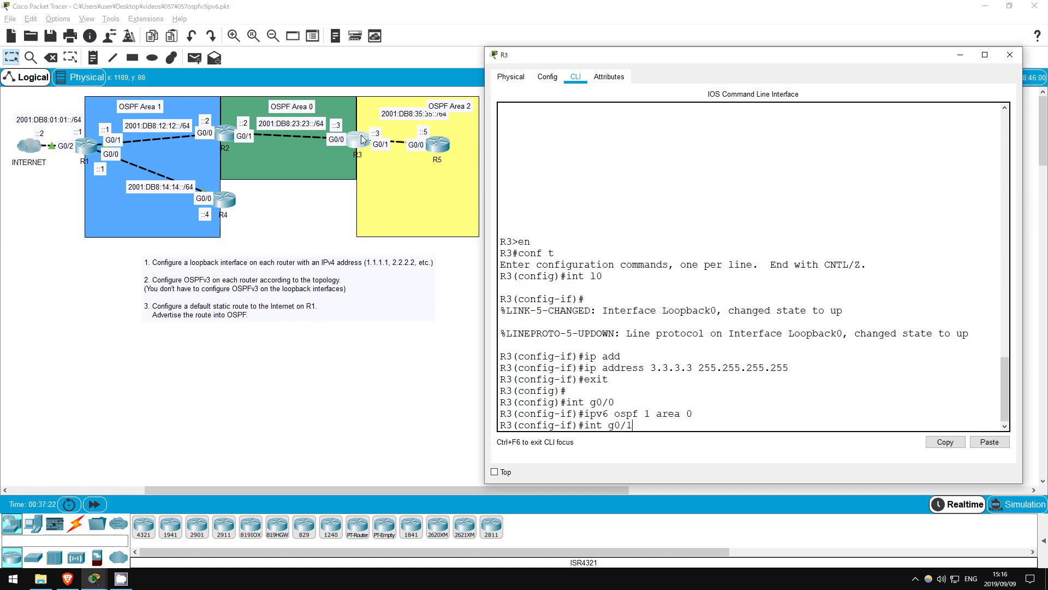
{"action": "key", "text": "Return"}
{"action": "type", "text": "ipv6 ospf 1 area 0"}
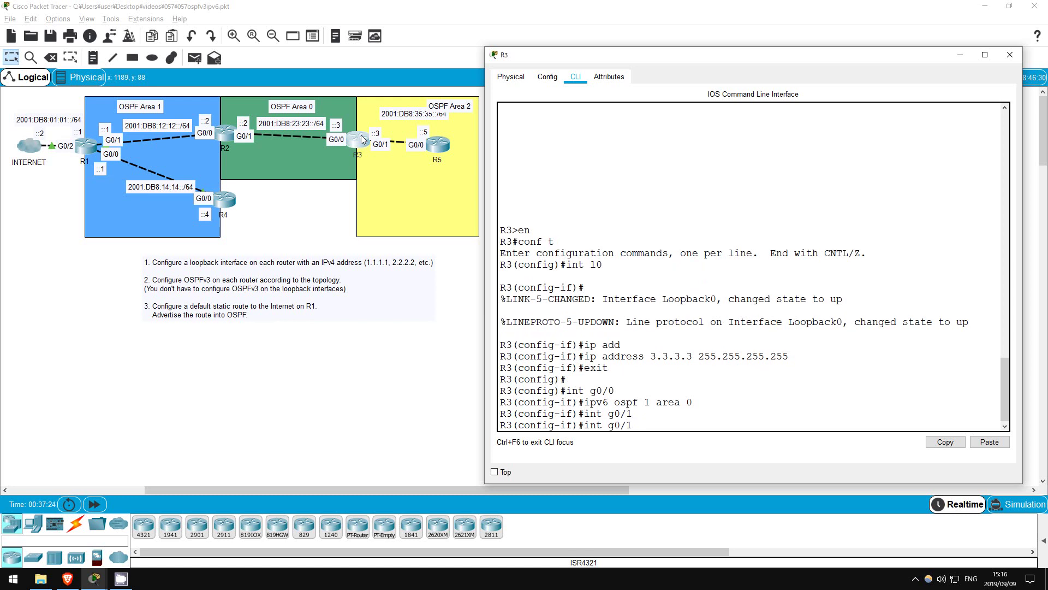
{"action": "key", "text": "BackSpace"}
{"action": "type", "text": "2"}
{"action": "key", "text": "Return"}
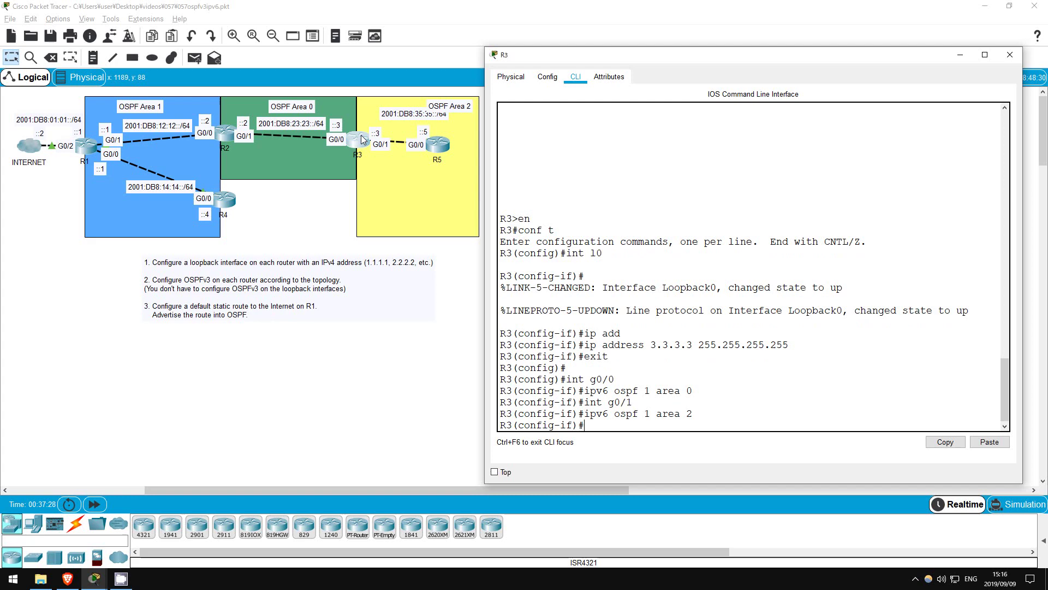
- On R5, apply 'ipv6 ospf 1 area 2' to interface G0/0
{"action": "left_click", "coordinate": [443, 144]}
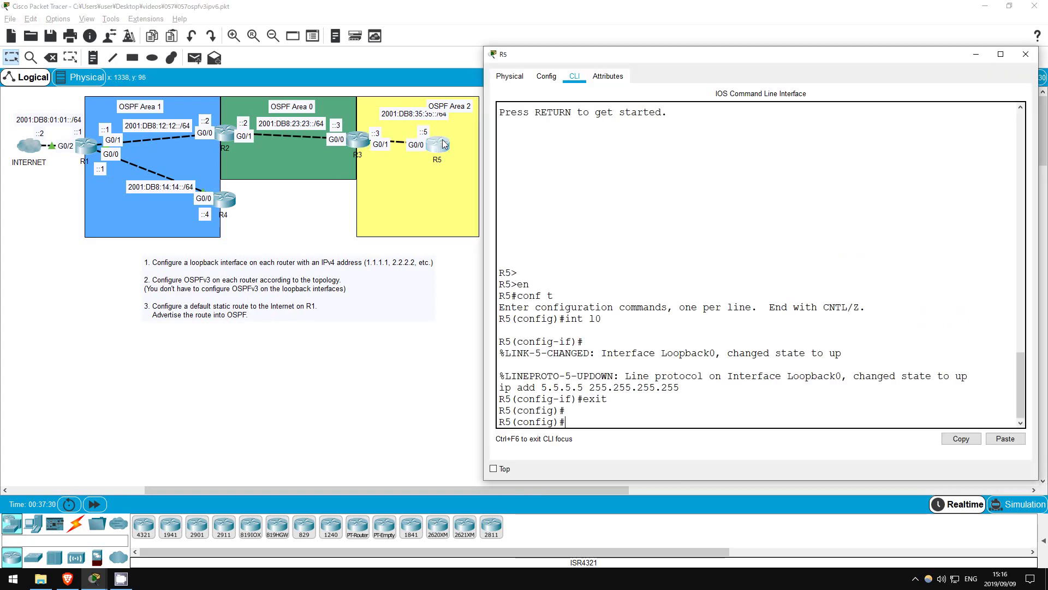
{"action": "key", "text": "Return"}
{"action": "key", "text": "Return"}
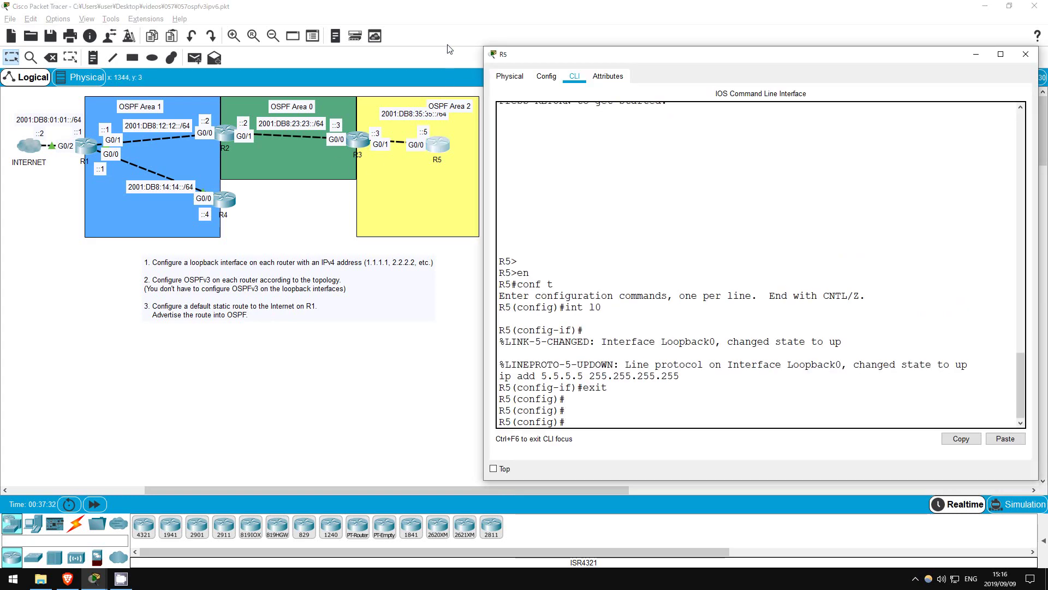
{"action": "type", "text": "int g0/0"}
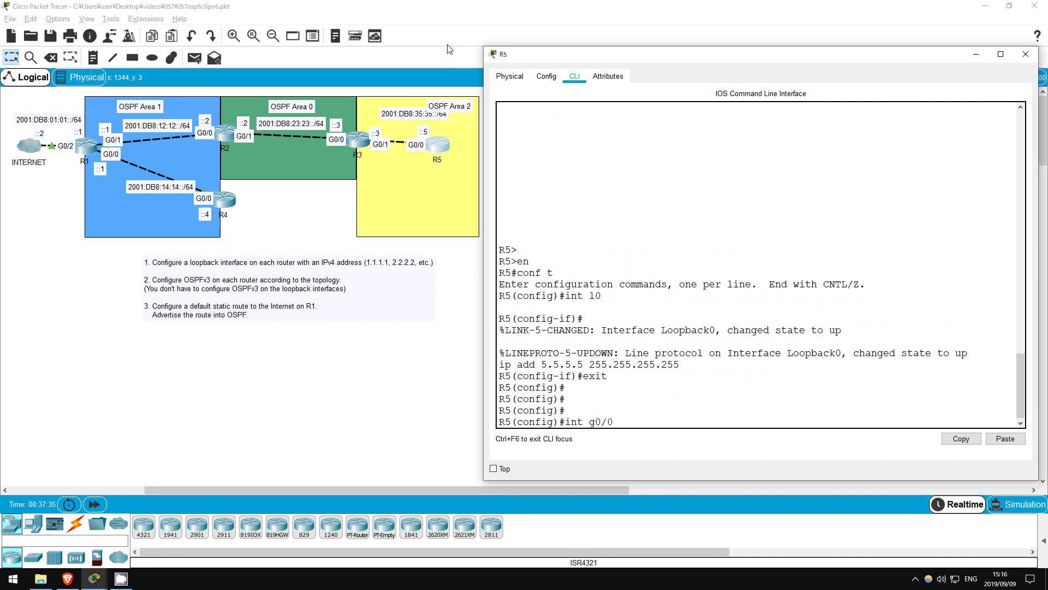
{"action": "key", "text": "Return"}
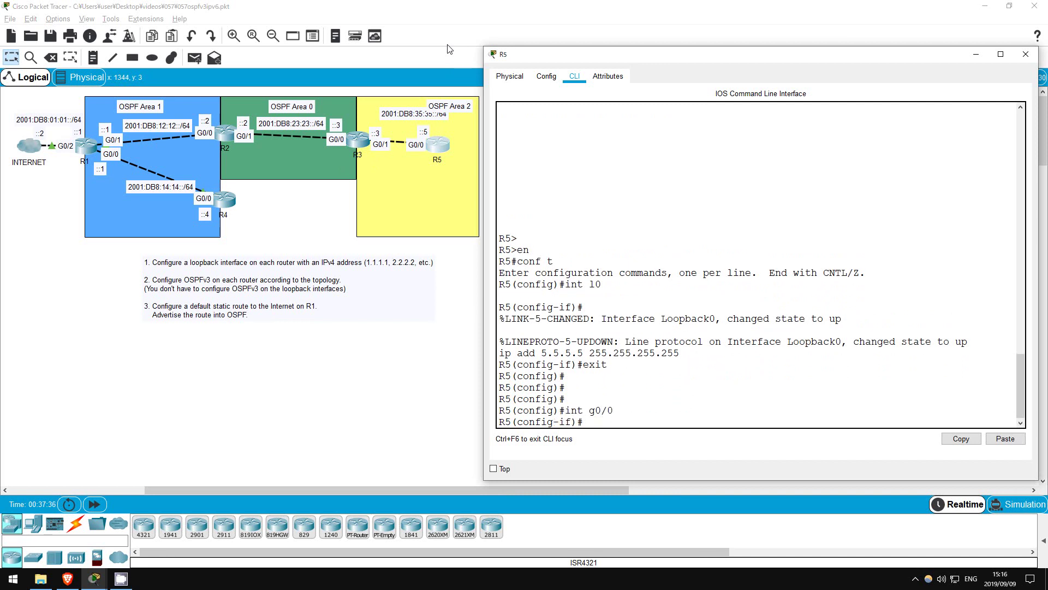
{"action": "type", "text": "ipv6 ospf 1 area 2"}
{"action": "key", "text": "Return"}
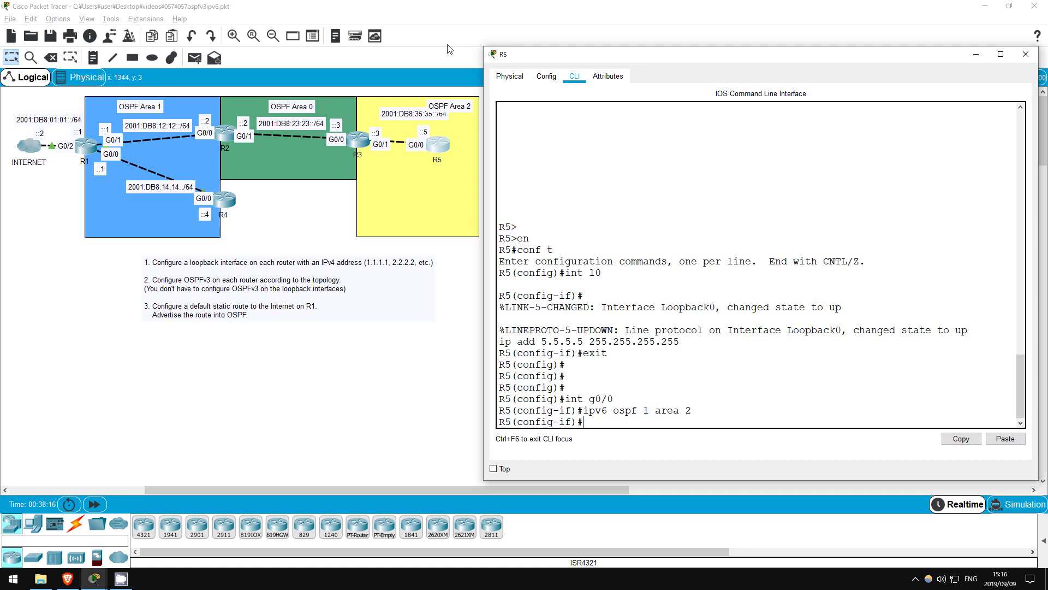
- Run 'do show ipv6 protocols' on R5 and highlight GigabitEthernet0/0 listed under area 2
{"action": "type", "text": "do show ipv6 proto"}
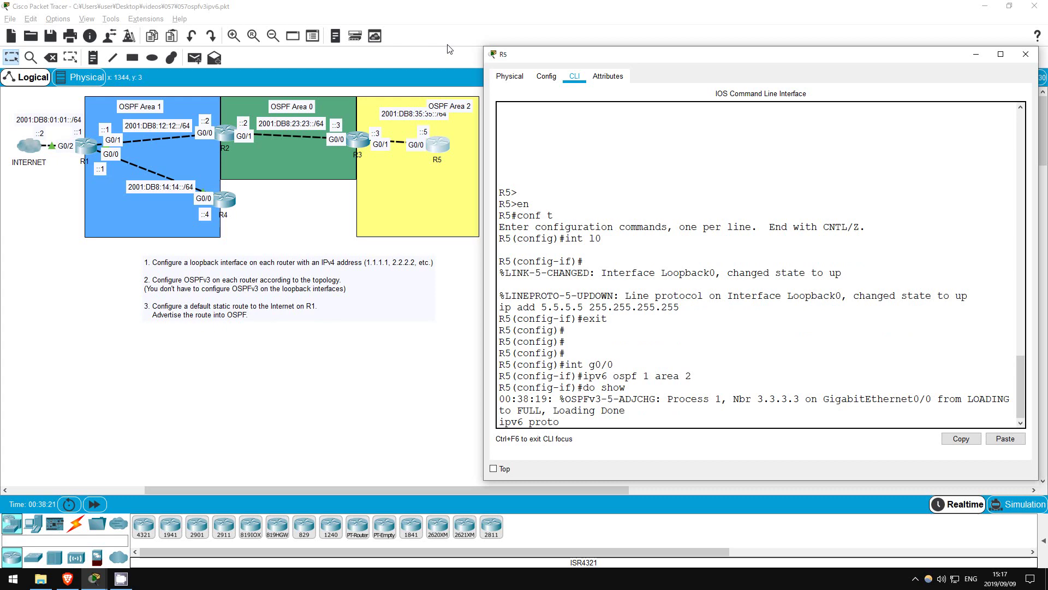
{"action": "key", "text": "Return"}
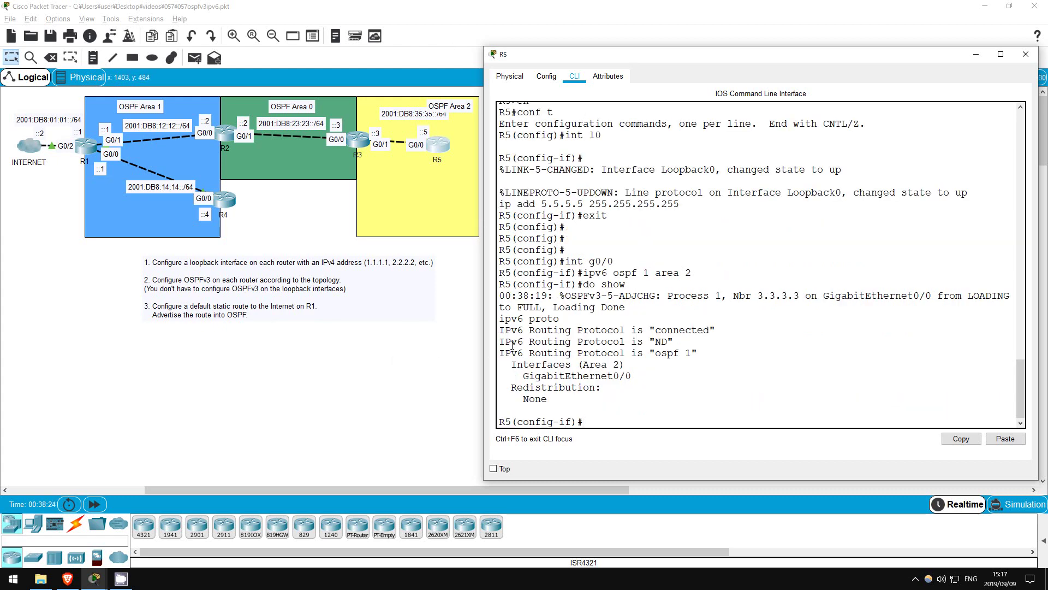
{"action": "left_click_drag", "start_coordinate": [513, 365], "coordinate": [655, 373]}
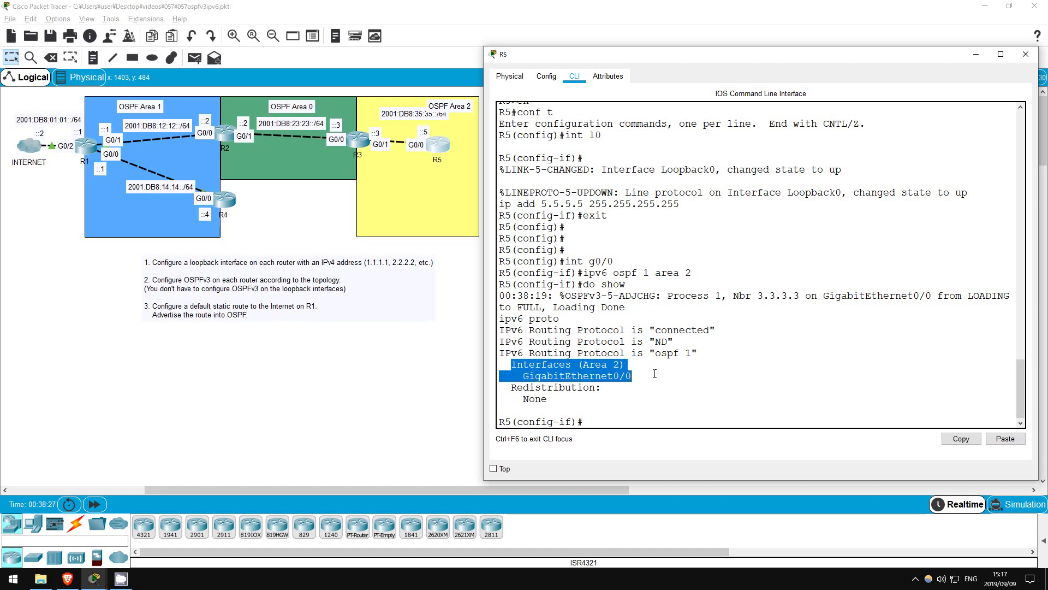
{"action": "left_click", "coordinate": [611, 424]}
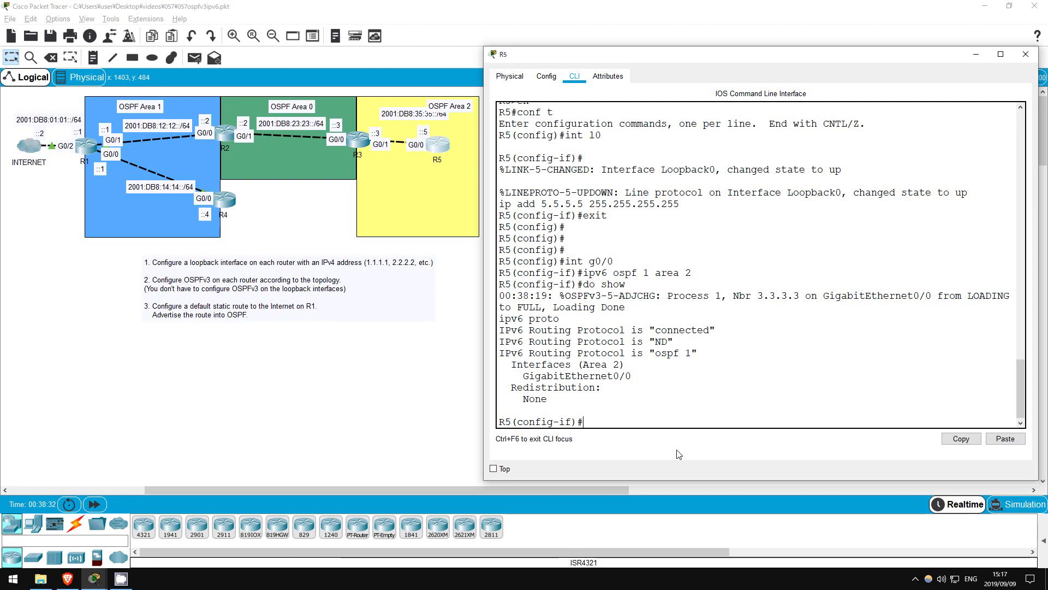
- Show R5's OSPFv3 process details and highlight its router ID 5.5.5.5
{"action": "type", "text": "do sh ipv6 ospf"}
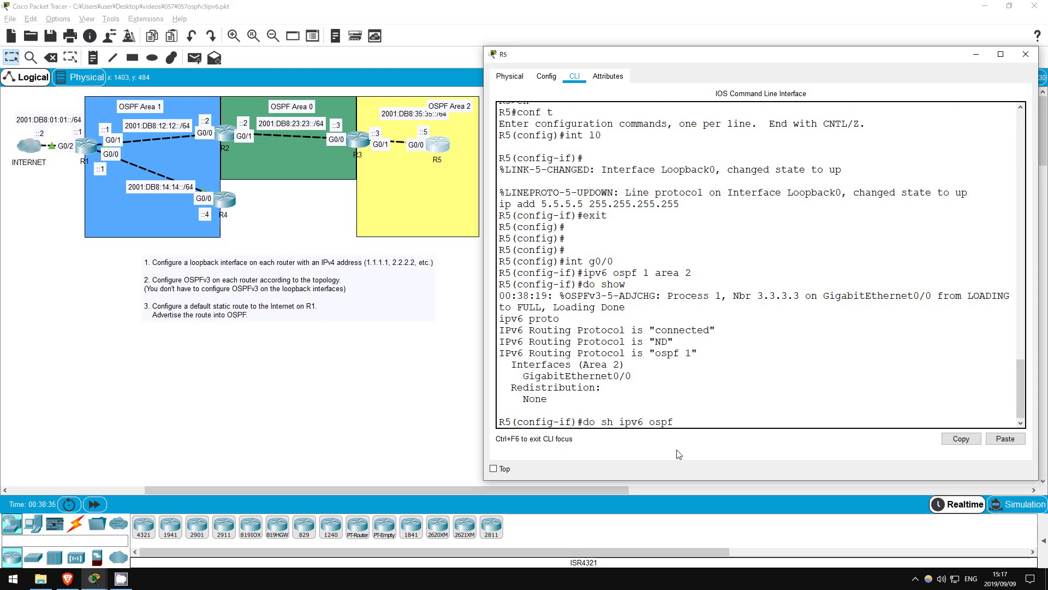
{"action": "key", "text": "Return"}
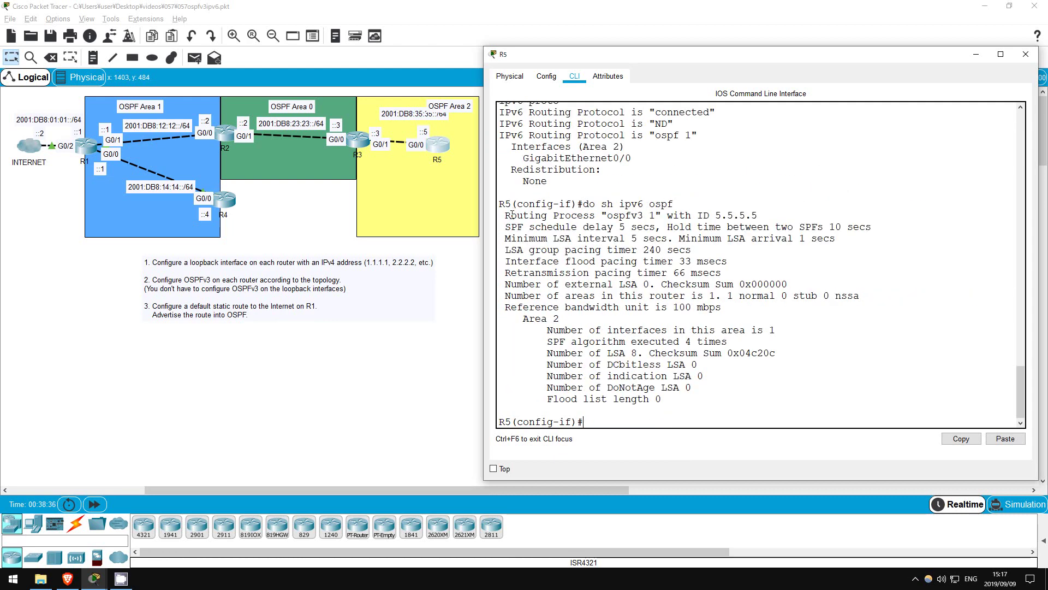
{"action": "left_click_drag", "start_coordinate": [505, 215], "coordinate": [783, 404]}
{"action": "left_click", "coordinate": [784, 404]}
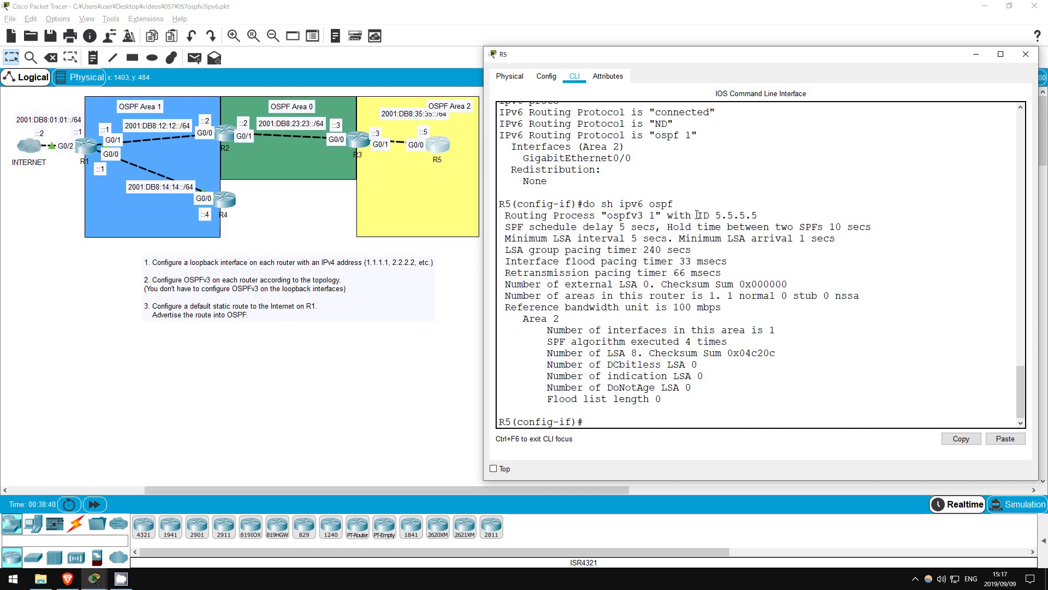
{"action": "left_click_drag", "start_coordinate": [698, 215], "coordinate": [764, 214]}
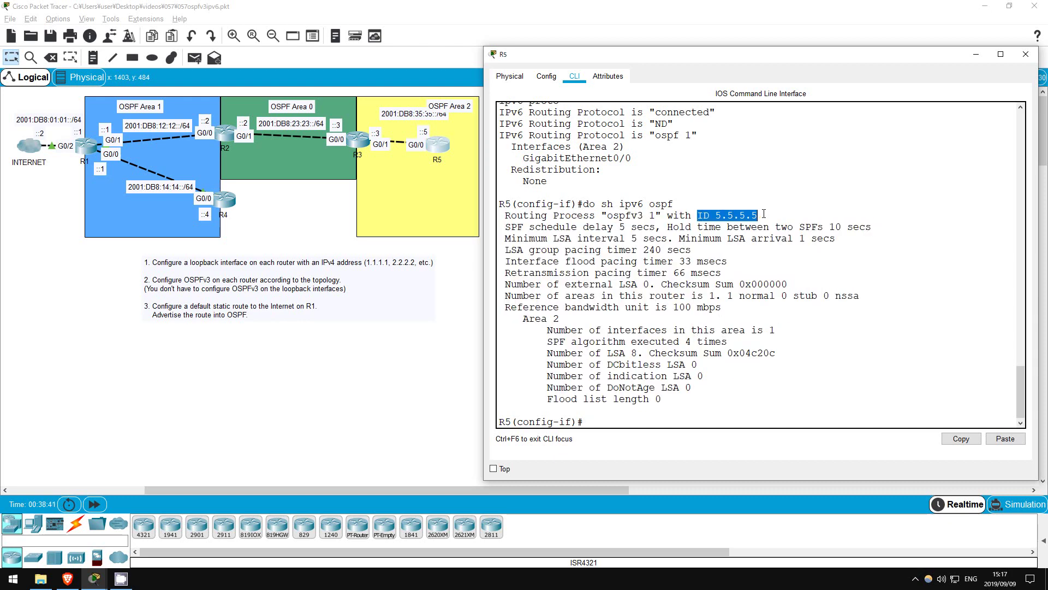
{"action": "left_click", "coordinate": [622, 424]}
- List R5's OSPFv3 neighbors, highlighting 3.3.3.3 as FULL/BDR on GigabitEthernet0/0
{"action": "type", "text": "do"}
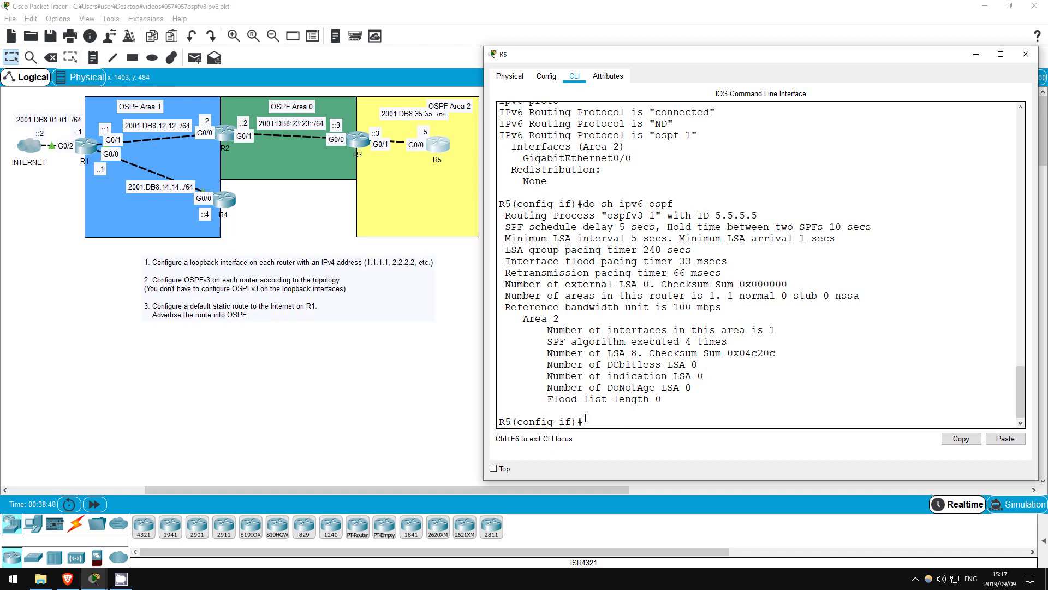
{"action": "type", "text": " sh ipv6 ospf neigh"}
{"action": "key", "text": "Return"}
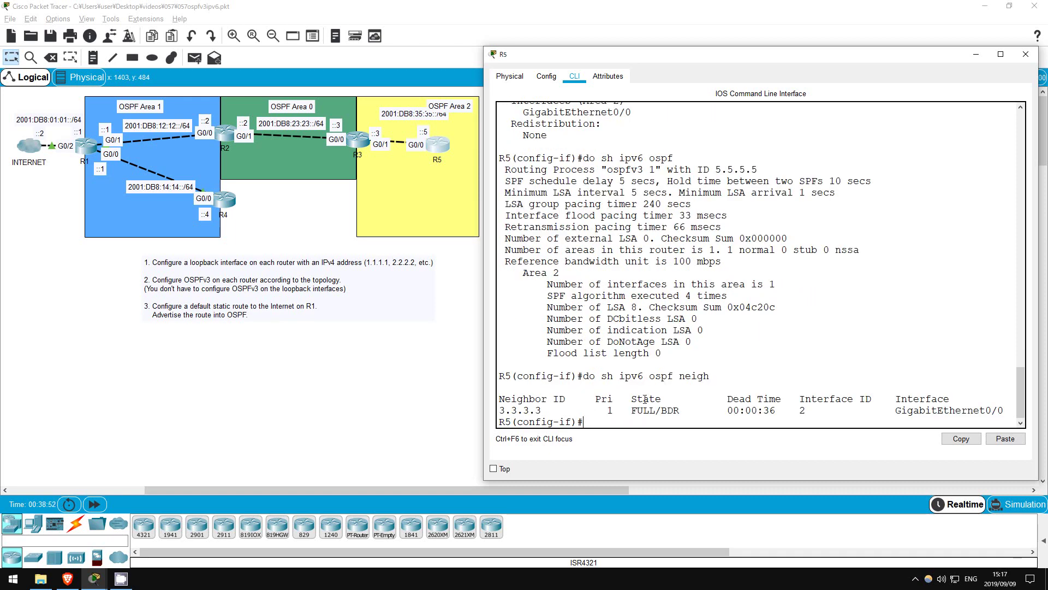
{"action": "left_click_drag", "start_coordinate": [848, 399], "coordinate": [953, 399]}
{"action": "left_click_drag", "start_coordinate": [500, 410], "coordinate": [1004, 407]}
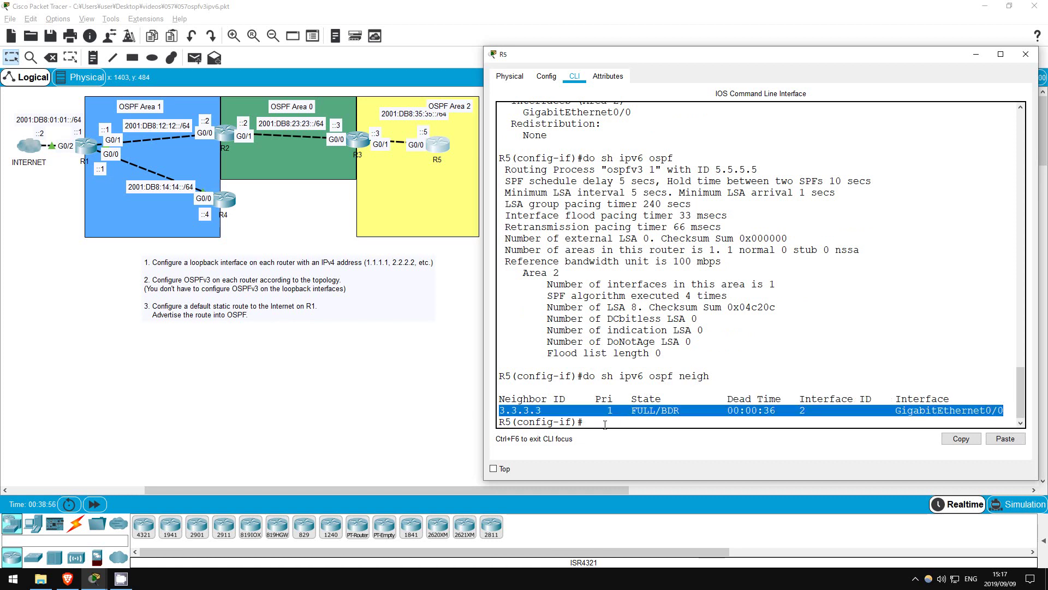
{"action": "left_click", "coordinate": [605, 425]}
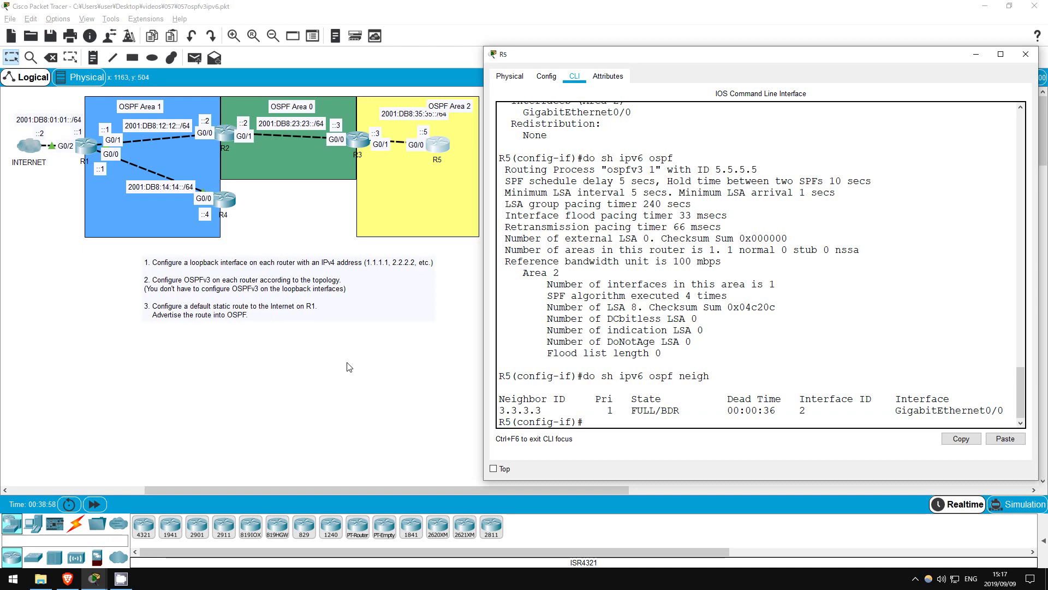
- Display R5's IPv6 routing table and highlight the three OI routes and the OI legend code
{"action": "type", "text": "do sh ipv6 route"}
{"action": "key", "text": "Return"}
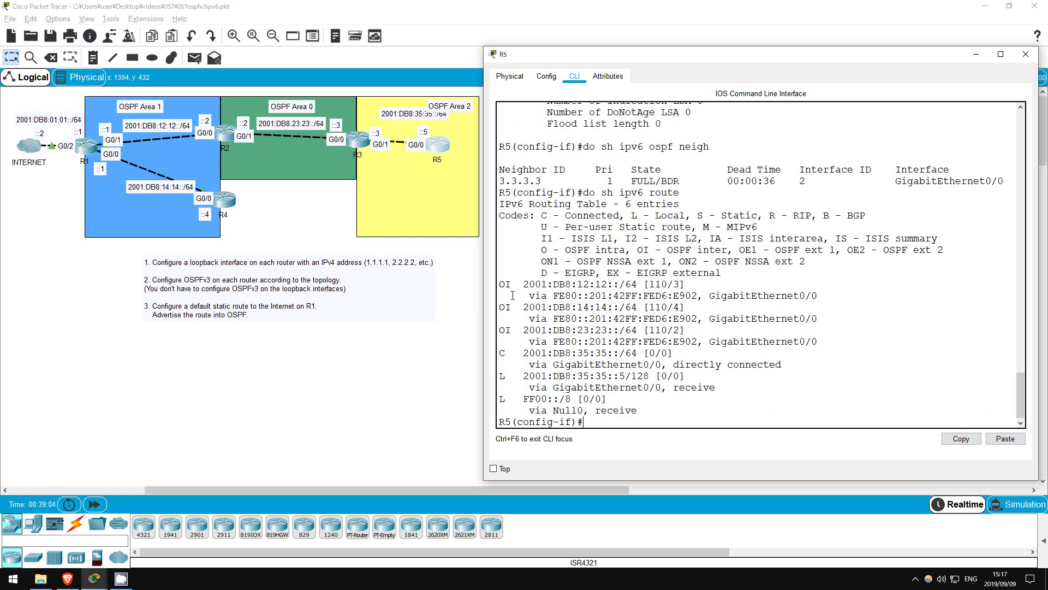
{"action": "left_click_drag", "start_coordinate": [501, 283], "coordinate": [888, 347]}
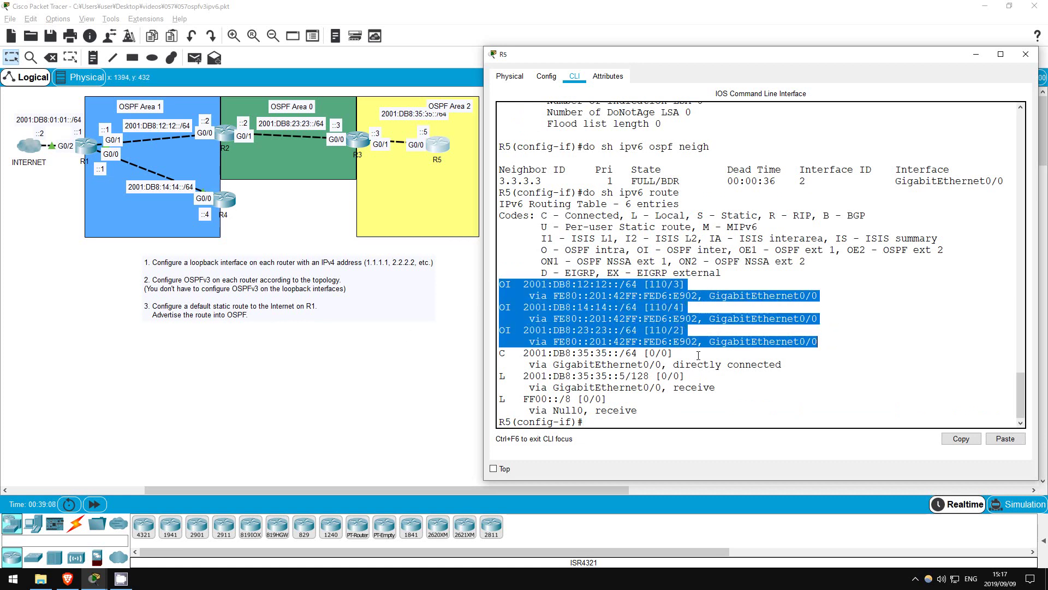
{"action": "left_click", "coordinate": [536, 301]}
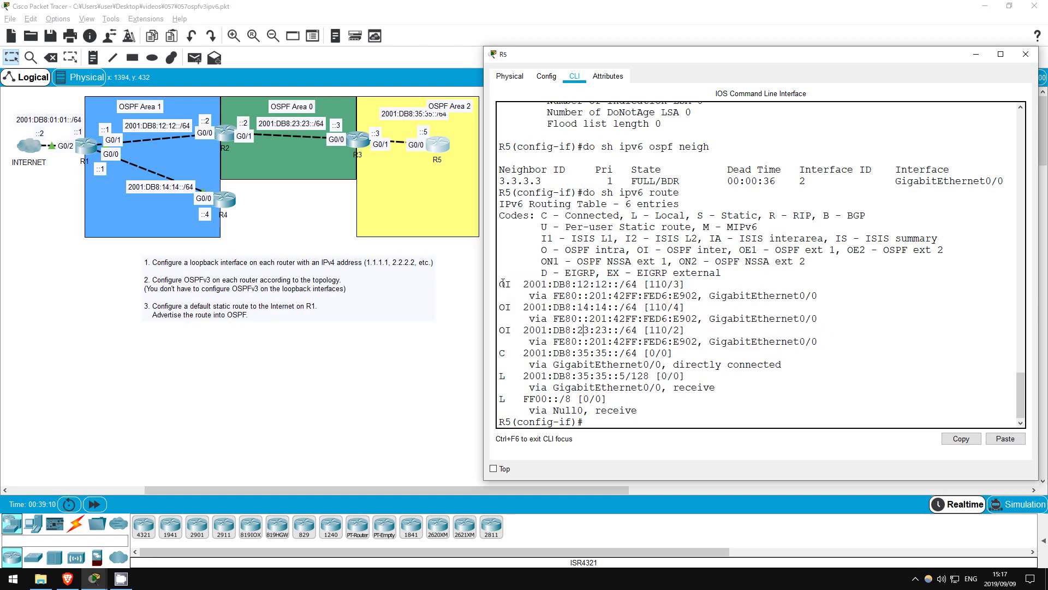
{"action": "left_click_drag", "start_coordinate": [499, 284], "coordinate": [511, 284]}
{"action": "left_click_drag", "start_coordinate": [638, 250], "coordinate": [729, 250]}
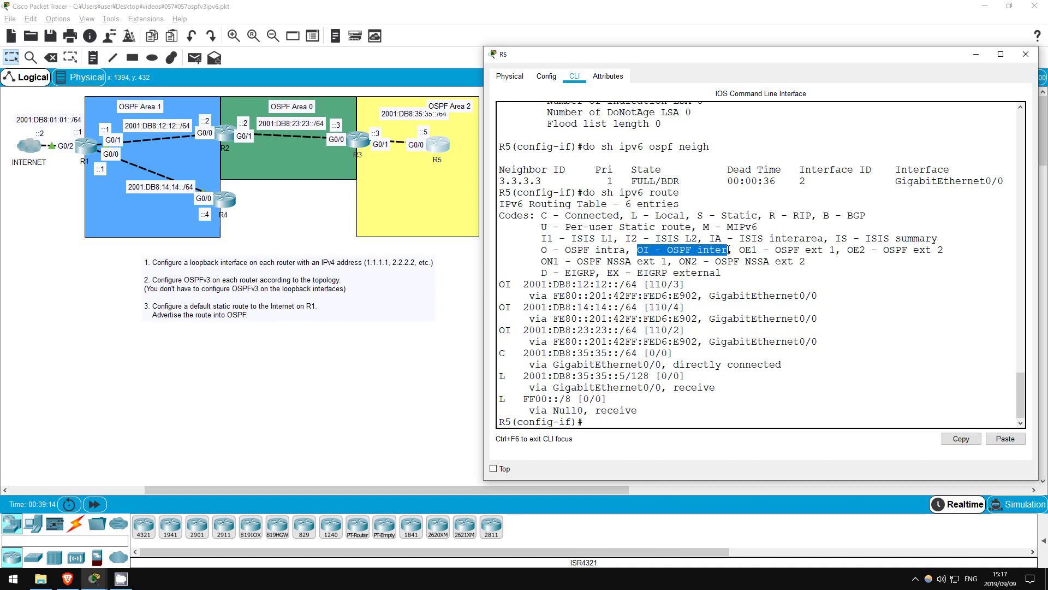
{"action": "left_click", "coordinate": [611, 425]}
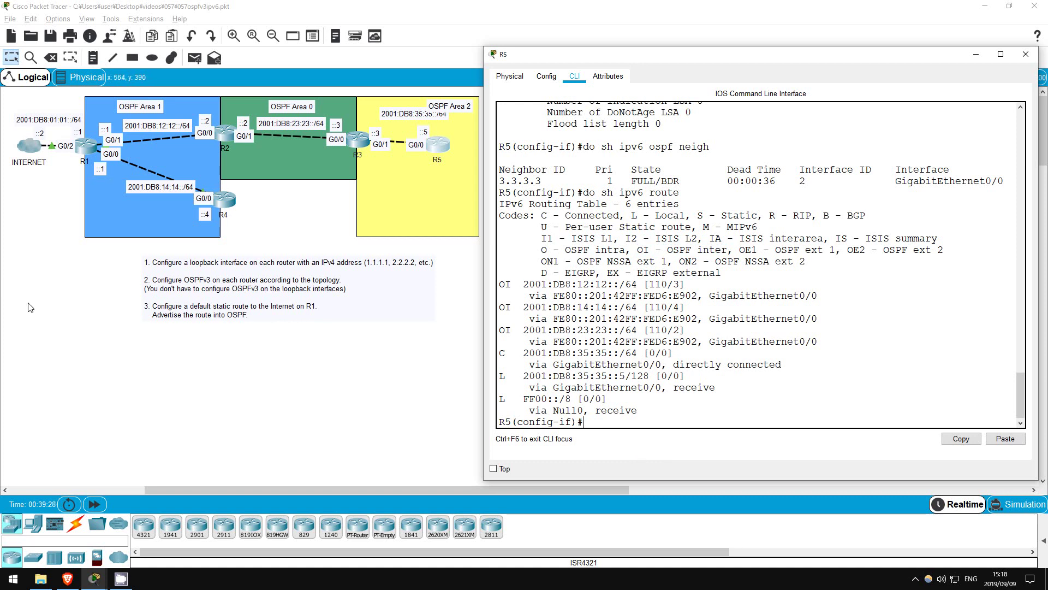
- On R1, add the IPv6 default route ::/0 via 2001:db8:01:01::2
{"action": "left_click", "coordinate": [45, 290]}
{"action": "left_click", "coordinate": [89, 144]}
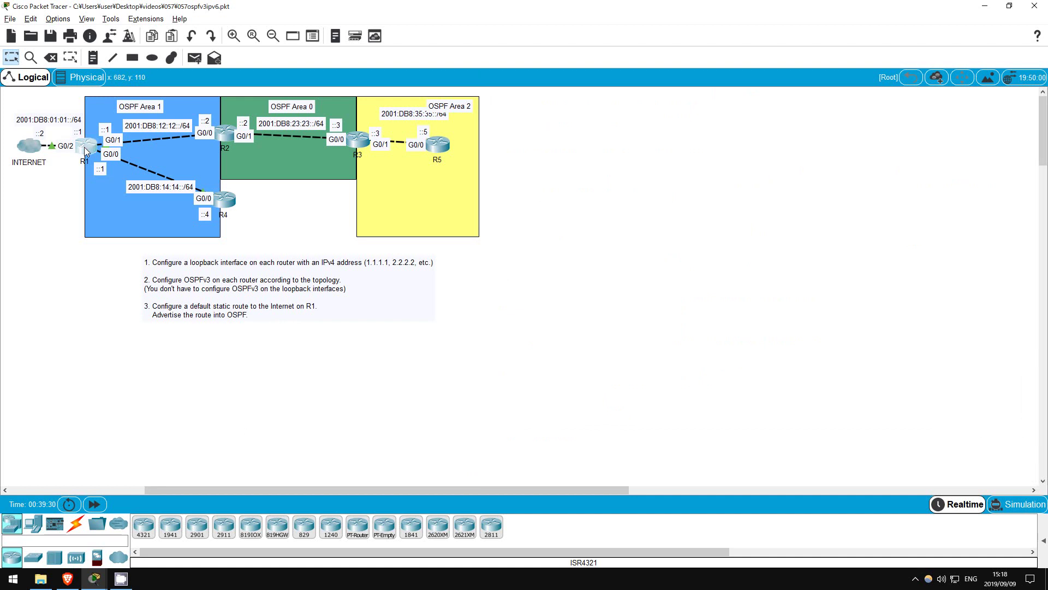
{"action": "key", "text": "Return"}
{"action": "key", "text": "Return"}
{"action": "key", "text": "Return"}
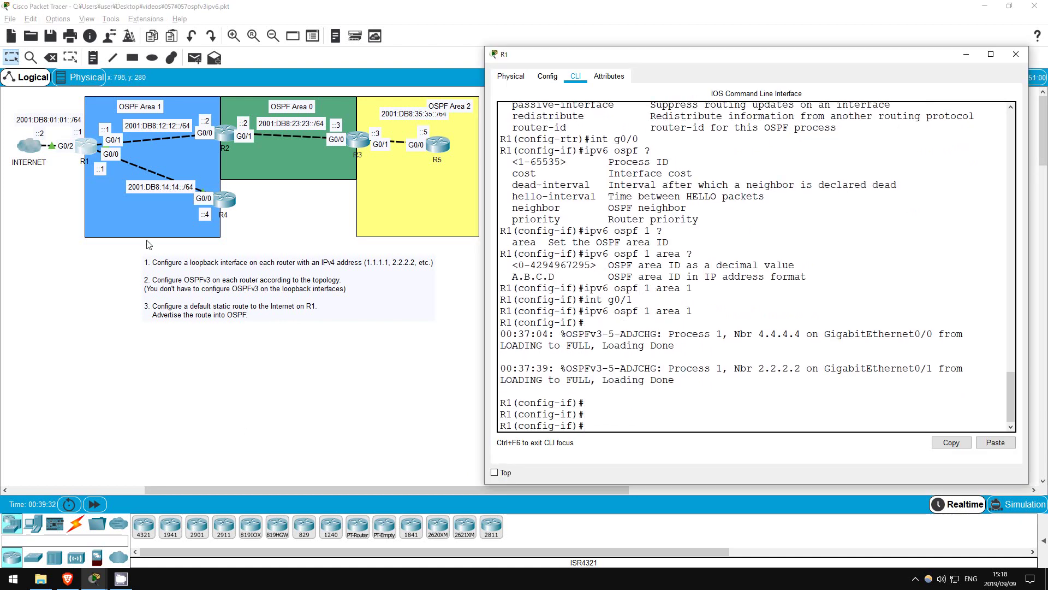
{"action": "type", "text": "exit"}
{"action": "key", "text": "Return"}
{"action": "key", "text": "Return"}
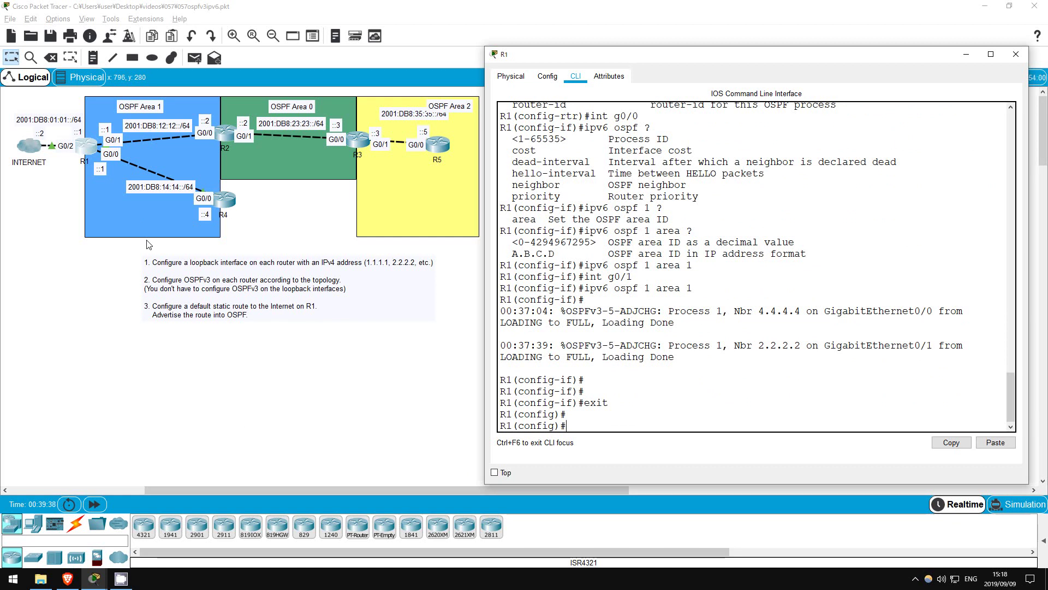
{"action": "type", "text": "ipv6 route"}
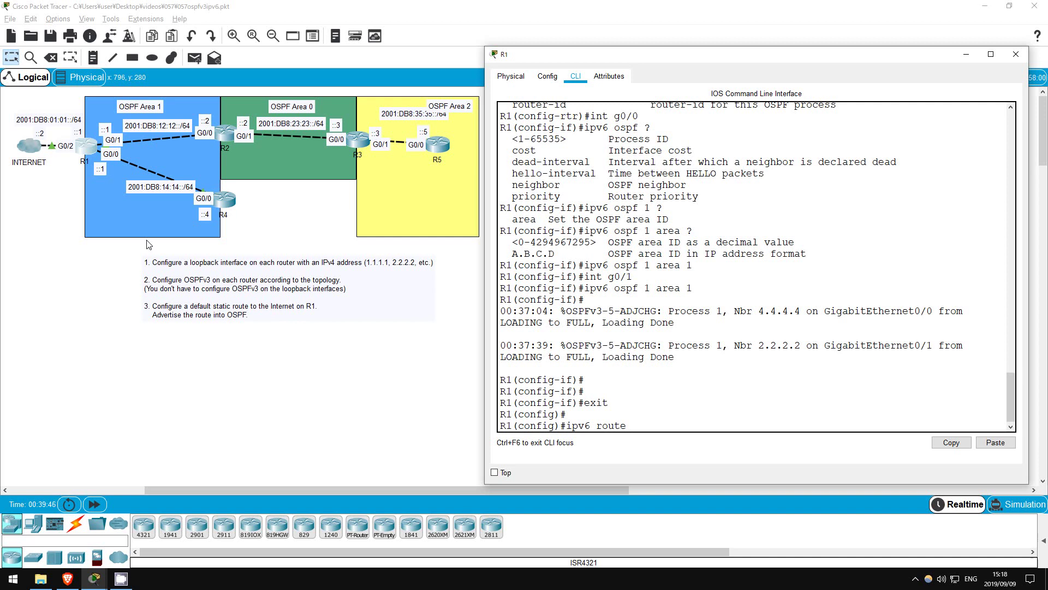
{"action": "type", "text": "::/0 2001:db8"}
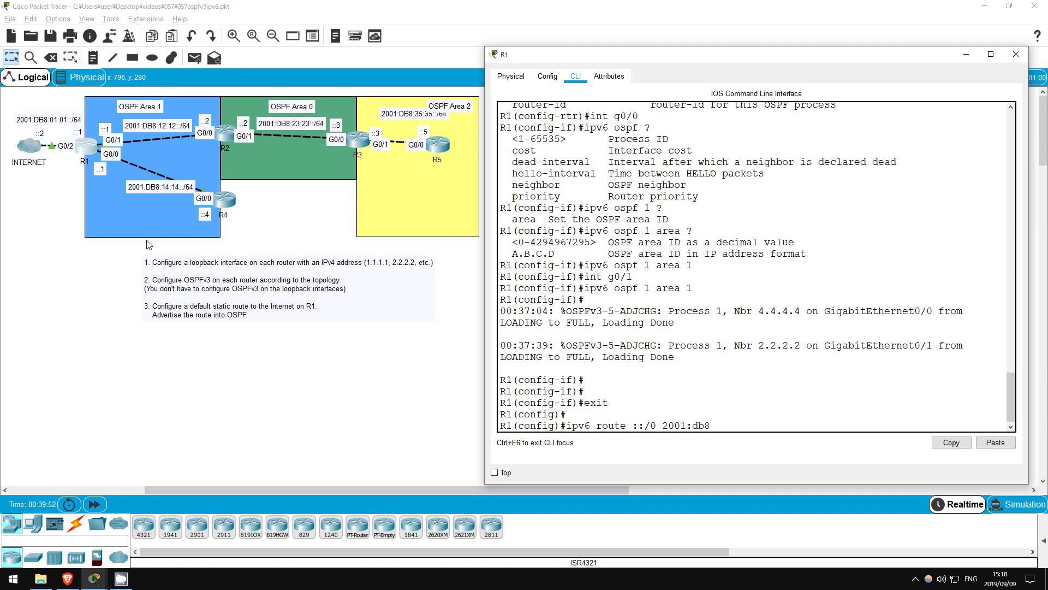
{"action": "type", "text": ":01:01::2"}
{"action": "key", "text": "Return"}
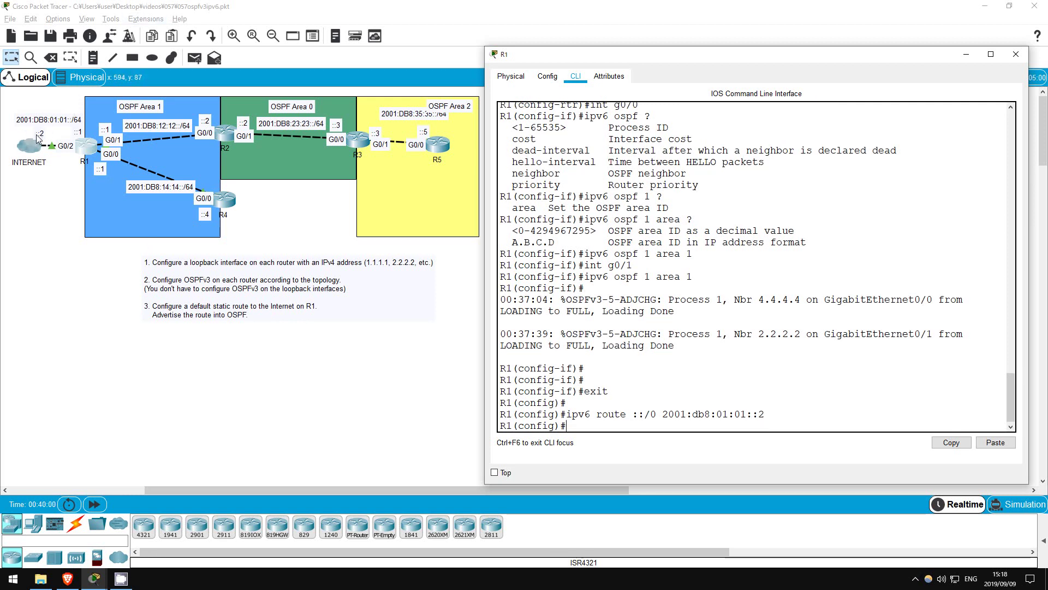
- Check R1's IPv6 routing table and highlight the new static ::/0 route
{"action": "type", "text": "do sh ipv6 route"}
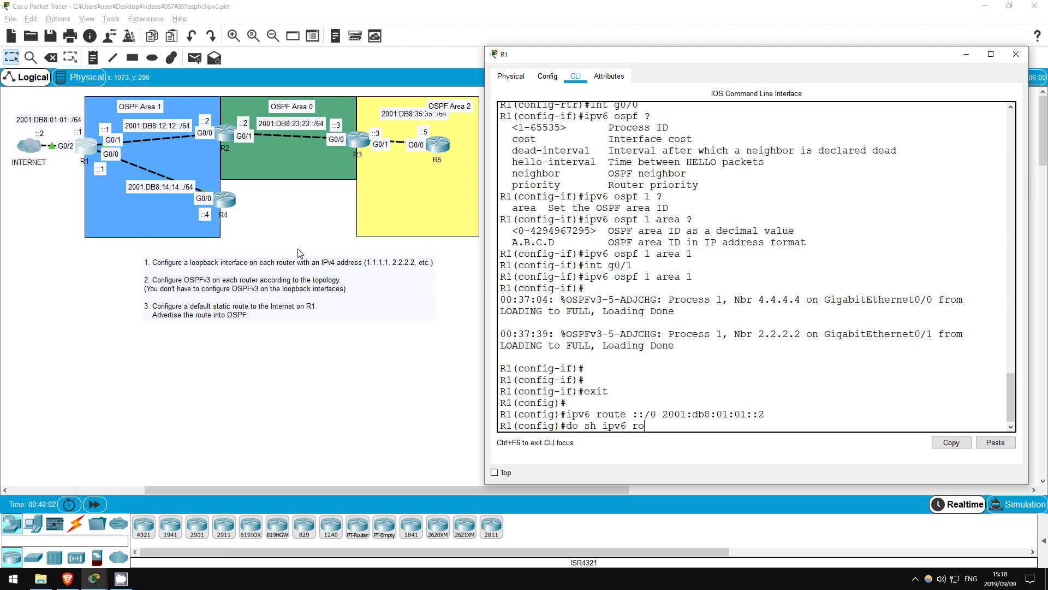
{"action": "key", "text": "Return"}
{"action": "key", "text": "space"}
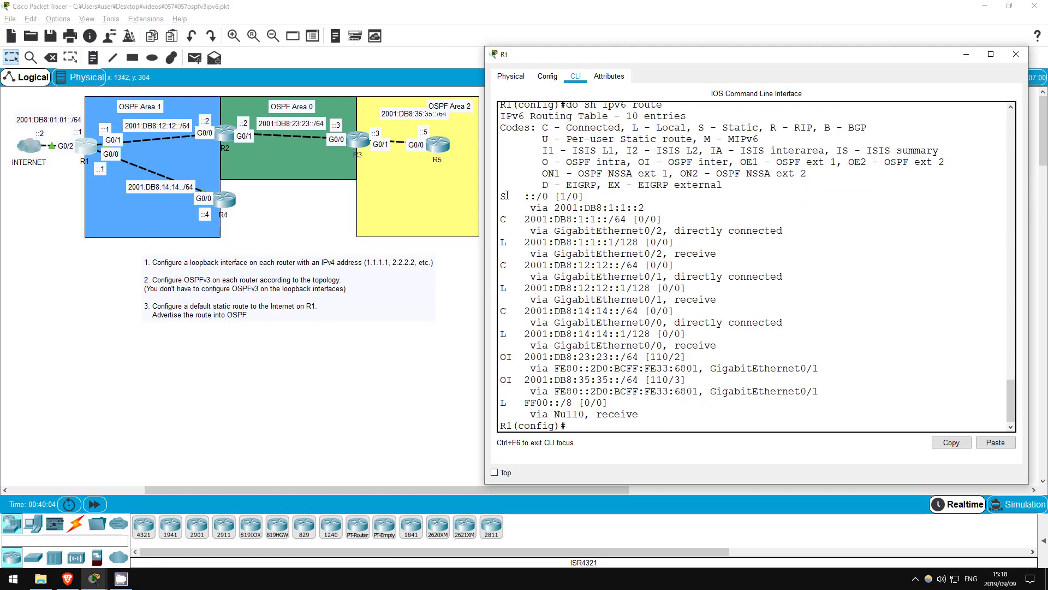
{"action": "left_click_drag", "start_coordinate": [501, 196], "coordinate": [674, 208]}
{"action": "left_click", "coordinate": [675, 211]}
{"action": "left_click", "coordinate": [629, 422]}
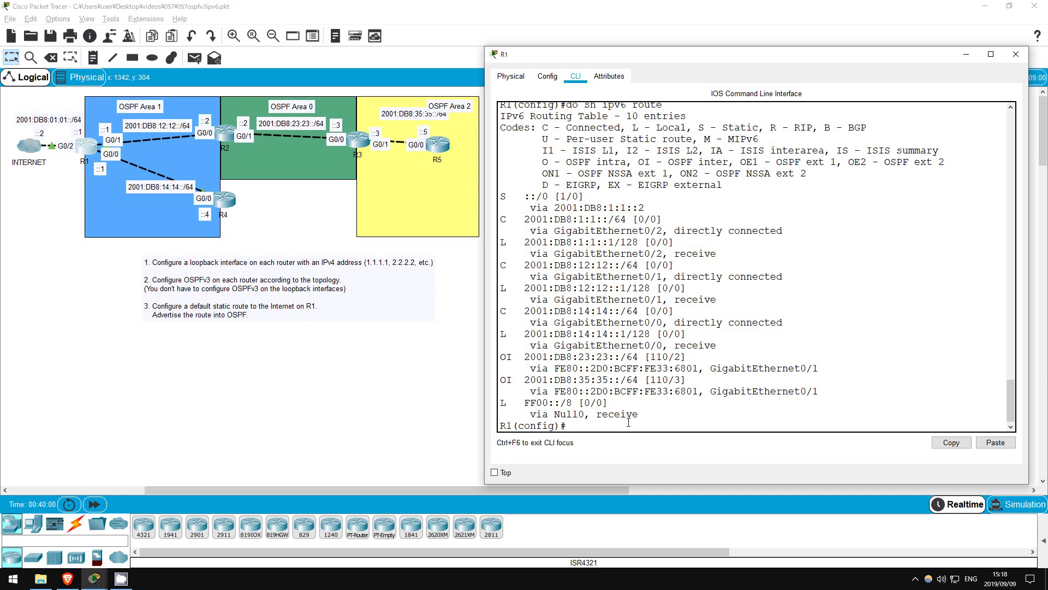
- Enter R1's 'ipv6 router ospf 1' and find default-information in the help list
{"action": "type", "text": "ipv6 router ospf 1"}
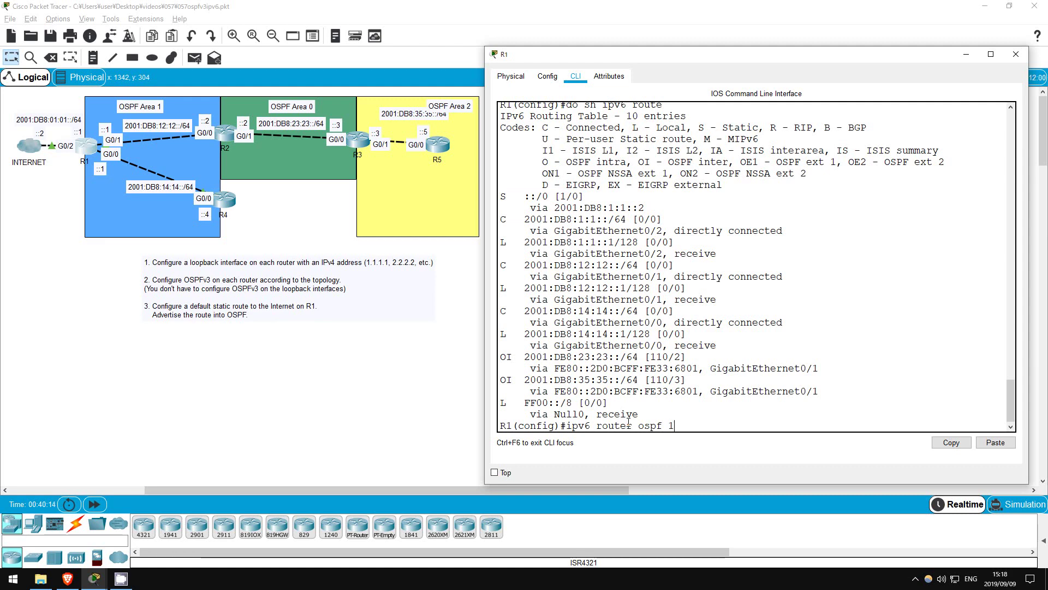
{"action": "key", "text": "Return"}
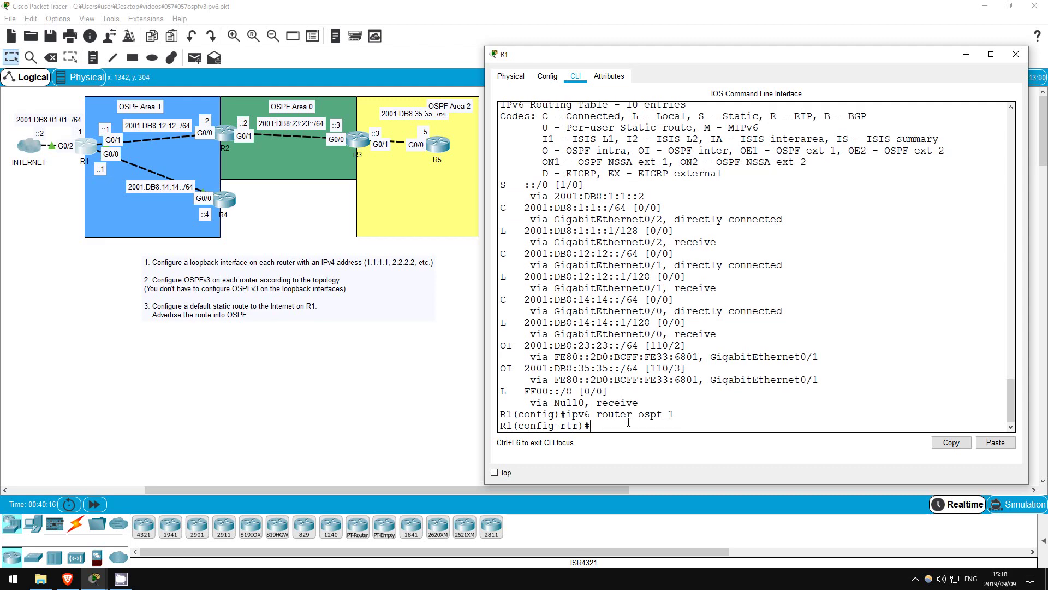
{"action": "type", "text": "?"}
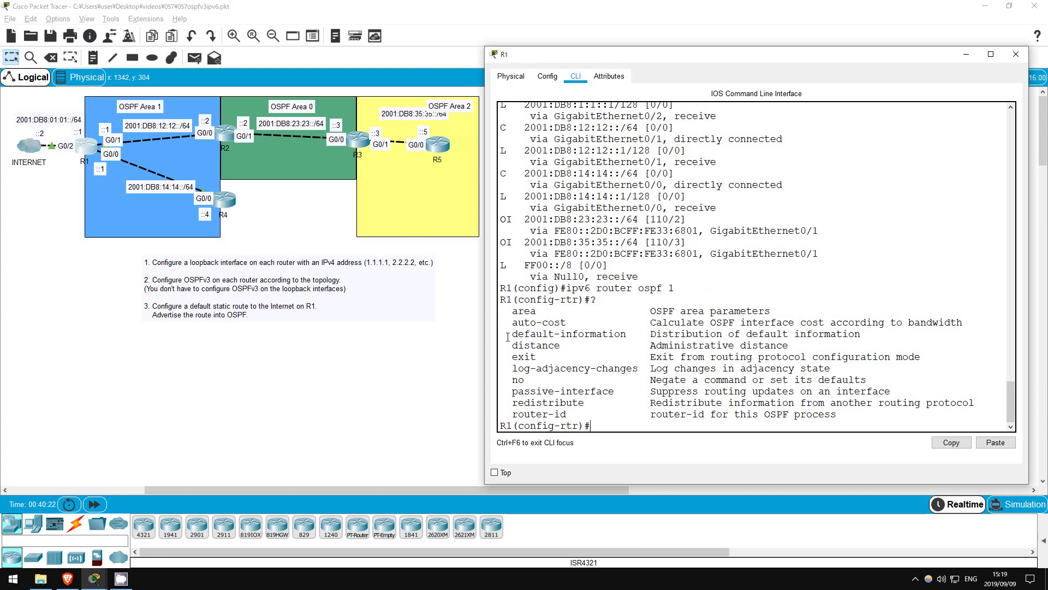
{"action": "left_click_drag", "start_coordinate": [511, 334], "coordinate": [860, 334]}
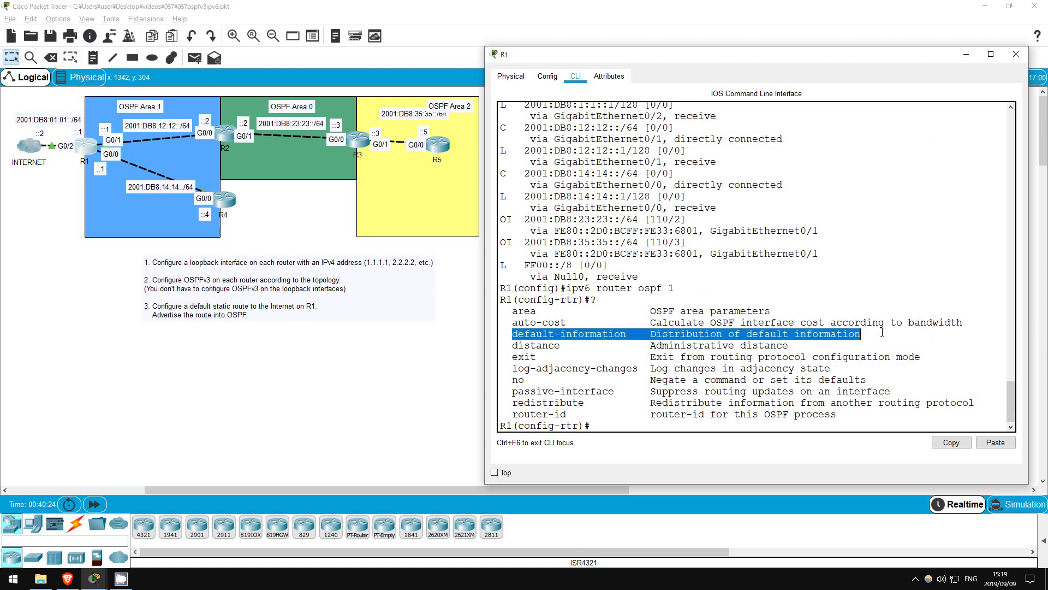
{"action": "left_click", "coordinate": [617, 425]}
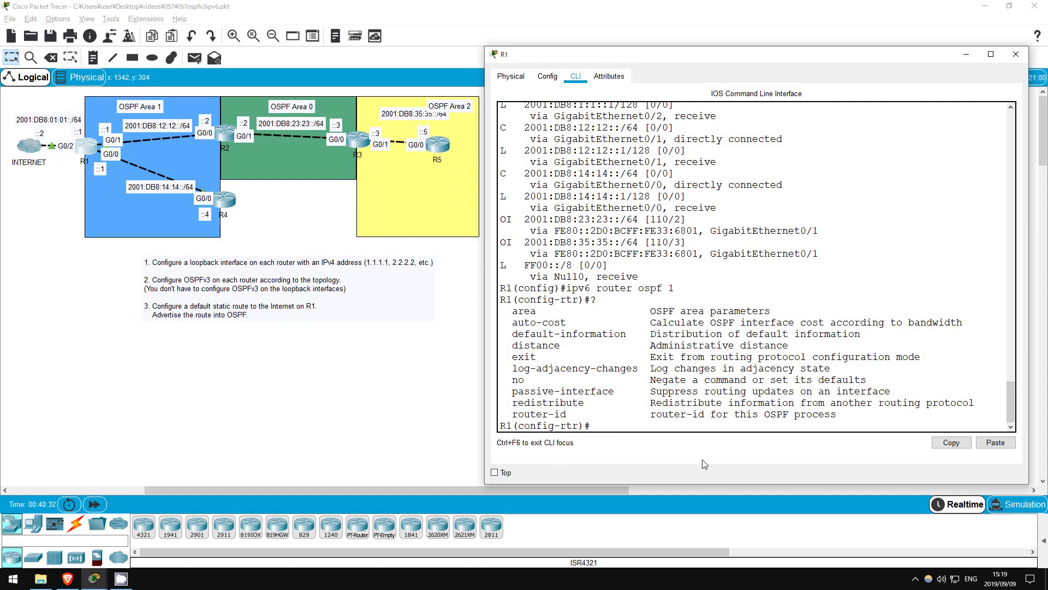
- Add 'default-information originate' to R1's OSPFv3 process, then close R1's window
{"action": "type", "text": "def"}
{"action": "key", "text": "Tab"}
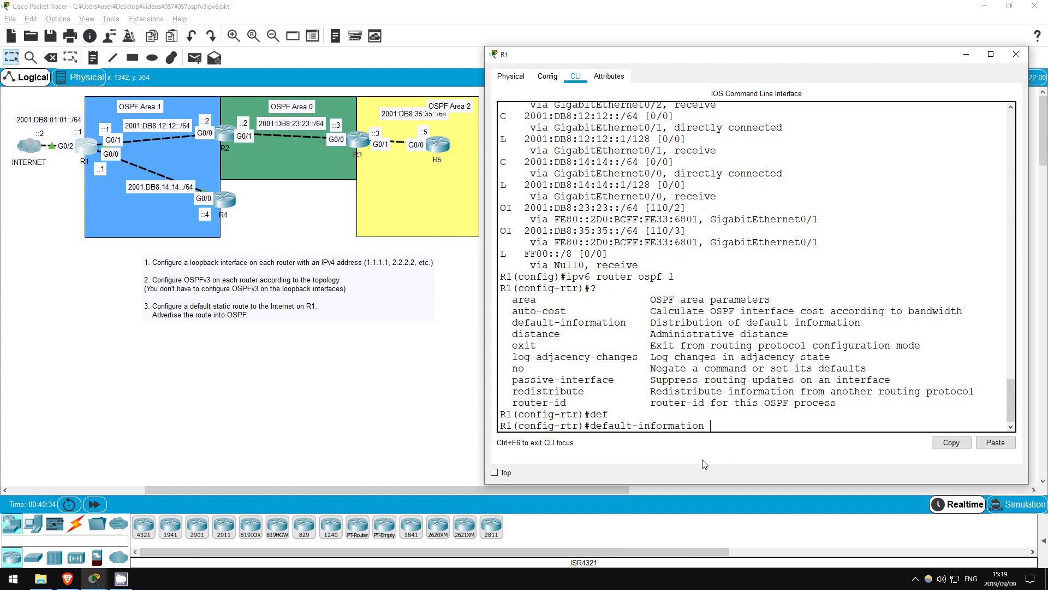
{"action": "type", "text": "ori"}
{"action": "key", "text": "Tab"}
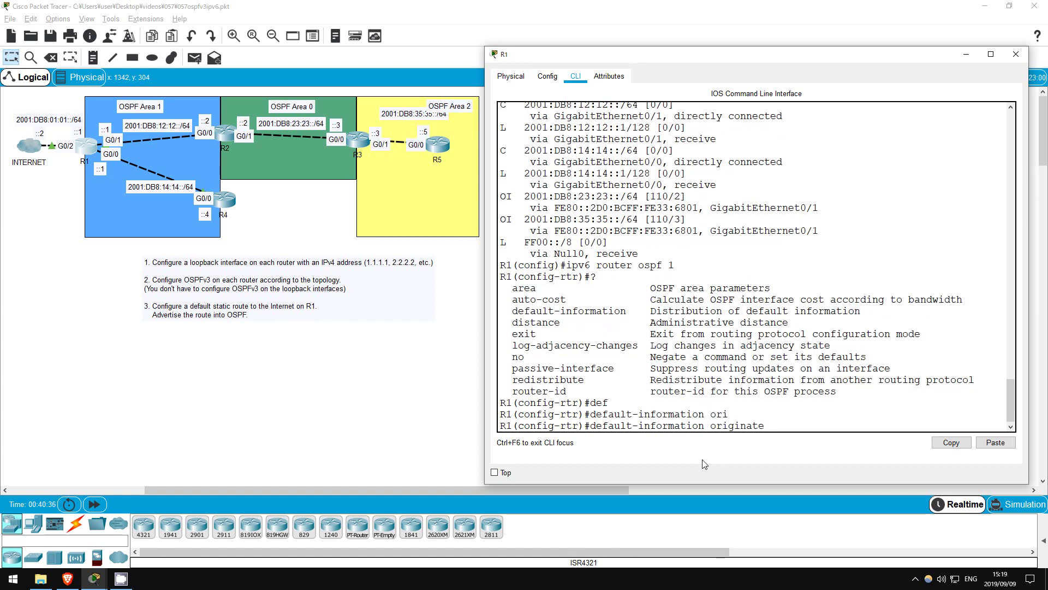
{"action": "key", "text": "Return"}
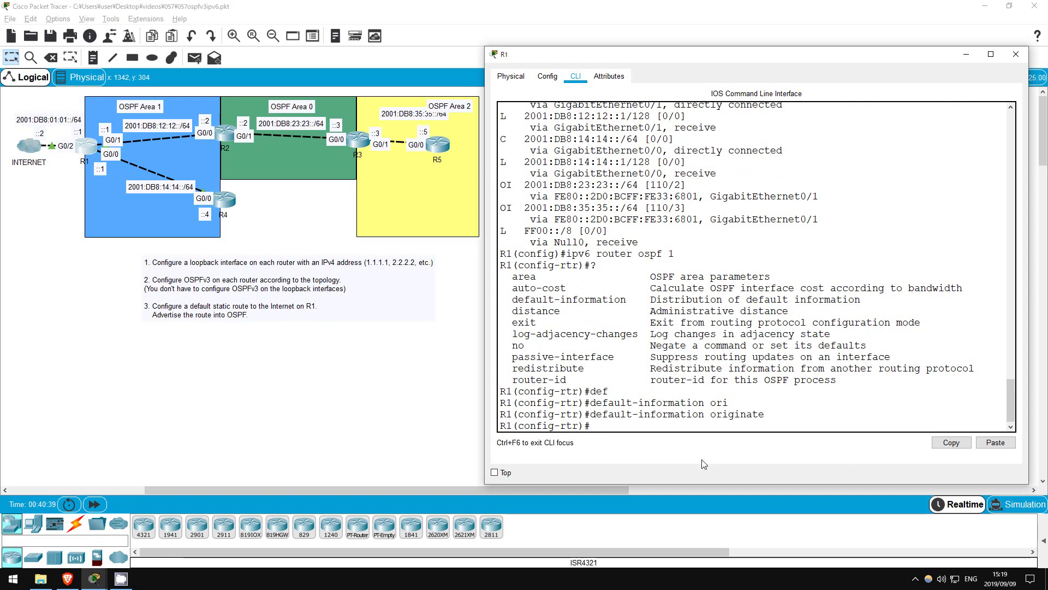
{"action": "left_click", "coordinate": [303, 205]}
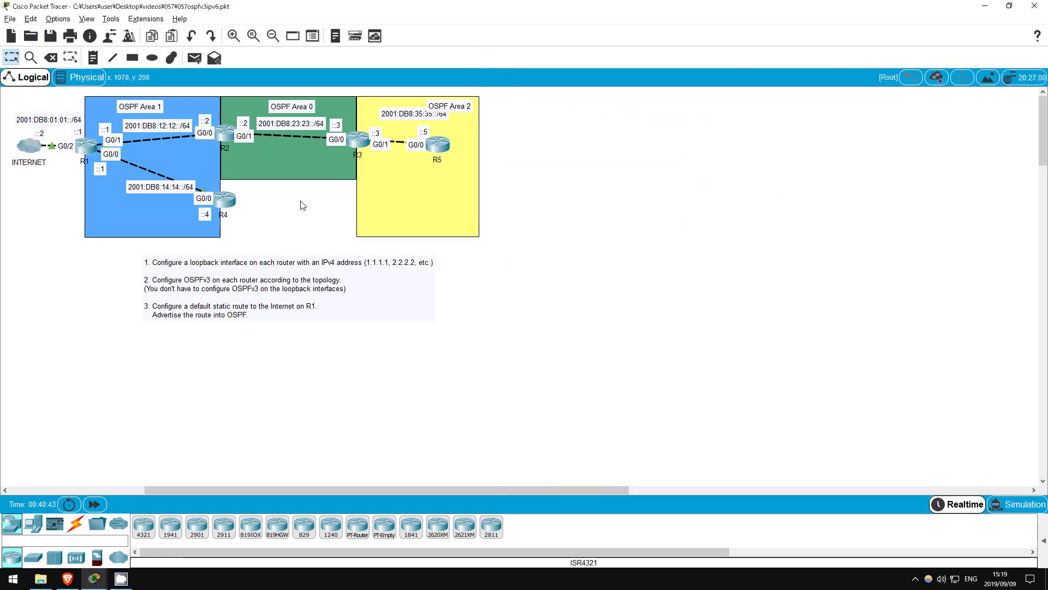
- Show R2's IPv6 routing table and highlight the OE2 ::/0 route via GigabitEthernet0/0
{"action": "left_click", "coordinate": [225, 131]}
{"action": "key", "text": "Return"}
{"action": "key", "text": "Return"}
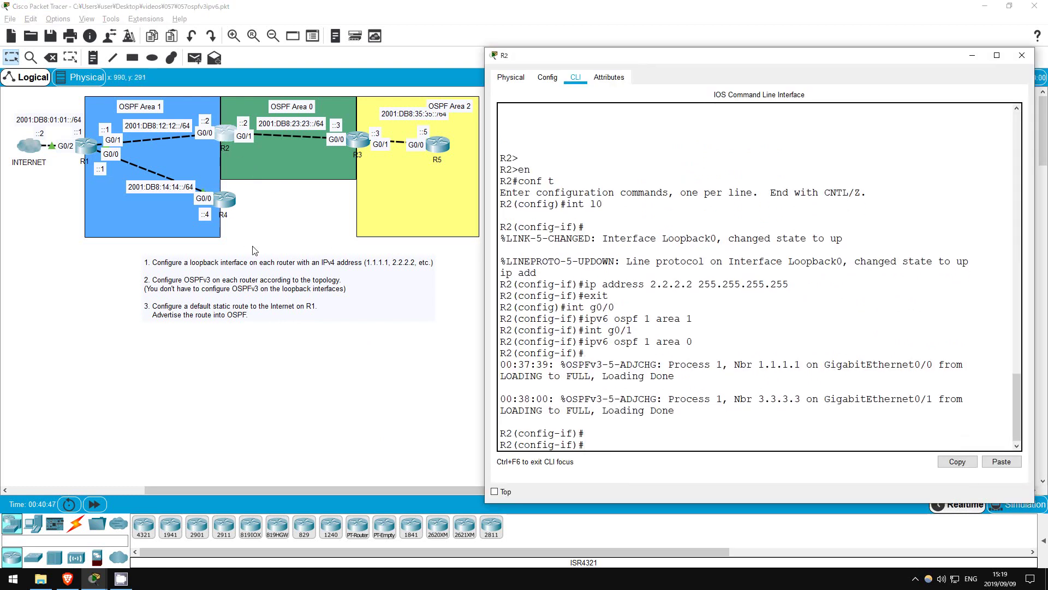
{"action": "type", "text": "do sh ip"}
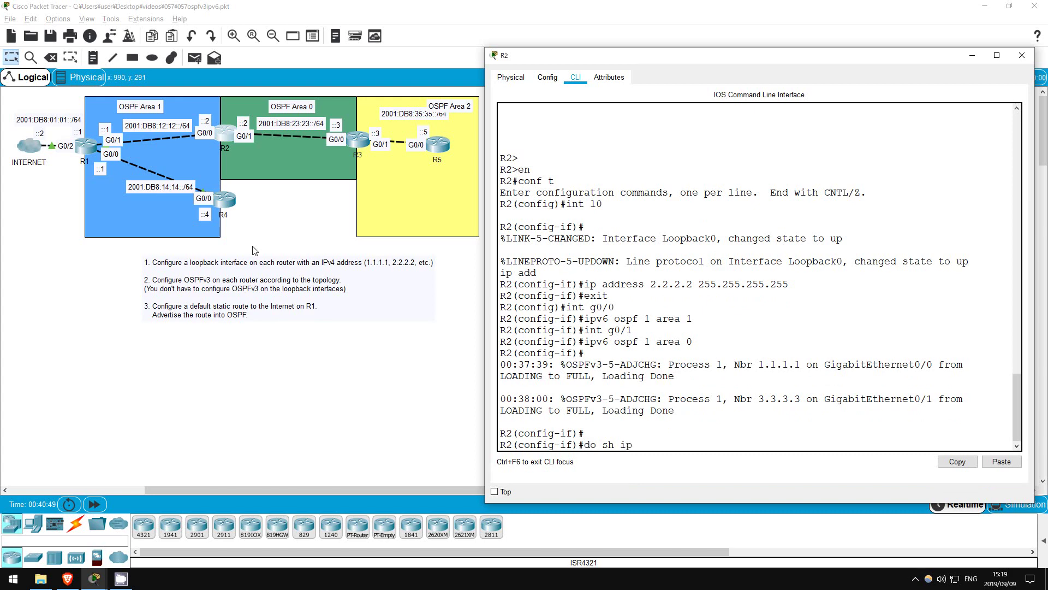
{"action": "type", "text": "v6 route"}
{"action": "key", "text": "Return"}
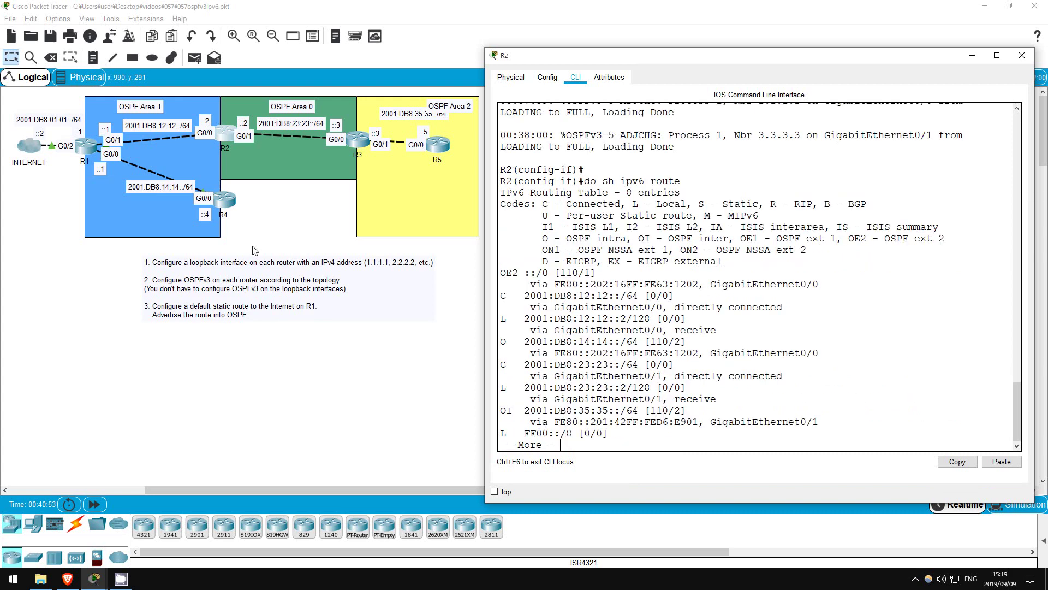
{"action": "key", "text": "space"}
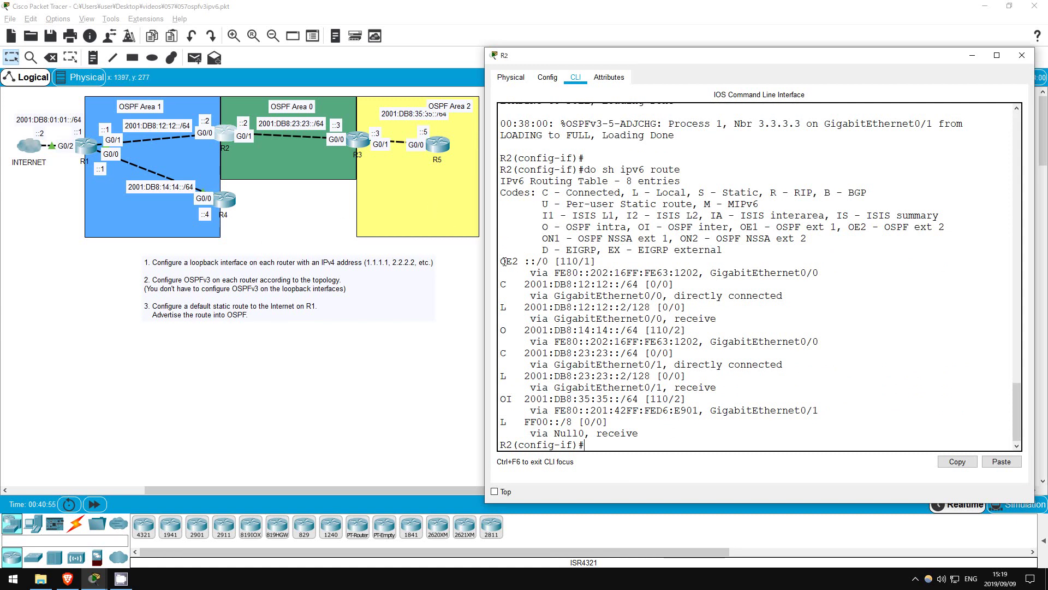
{"action": "left_click_drag", "start_coordinate": [504, 261], "coordinate": [605, 259]}
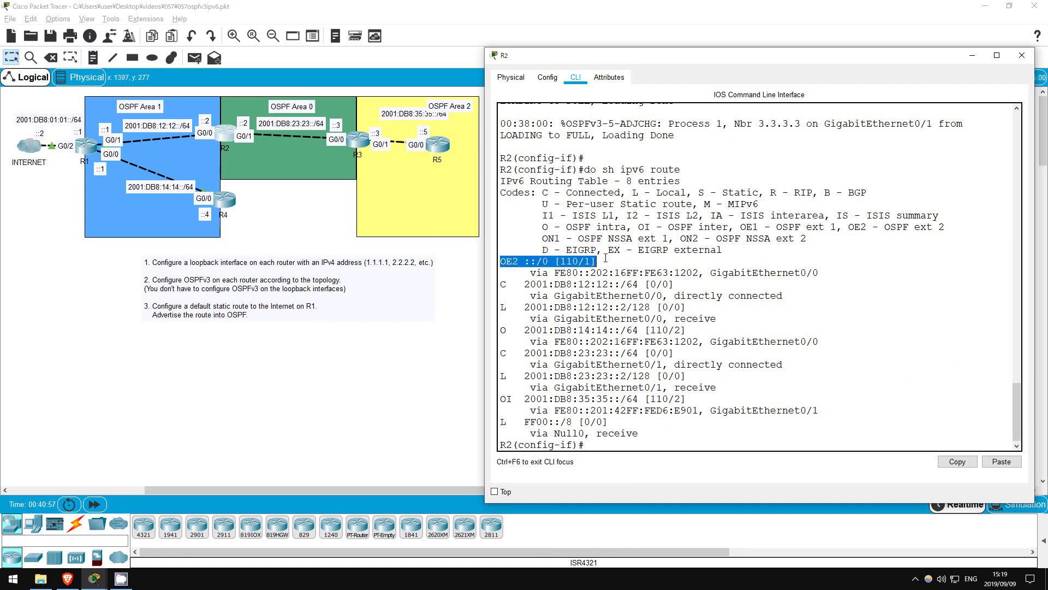
- Close R2's window to show the whole five-router topology
{"action": "left_click", "coordinate": [461, 269]}
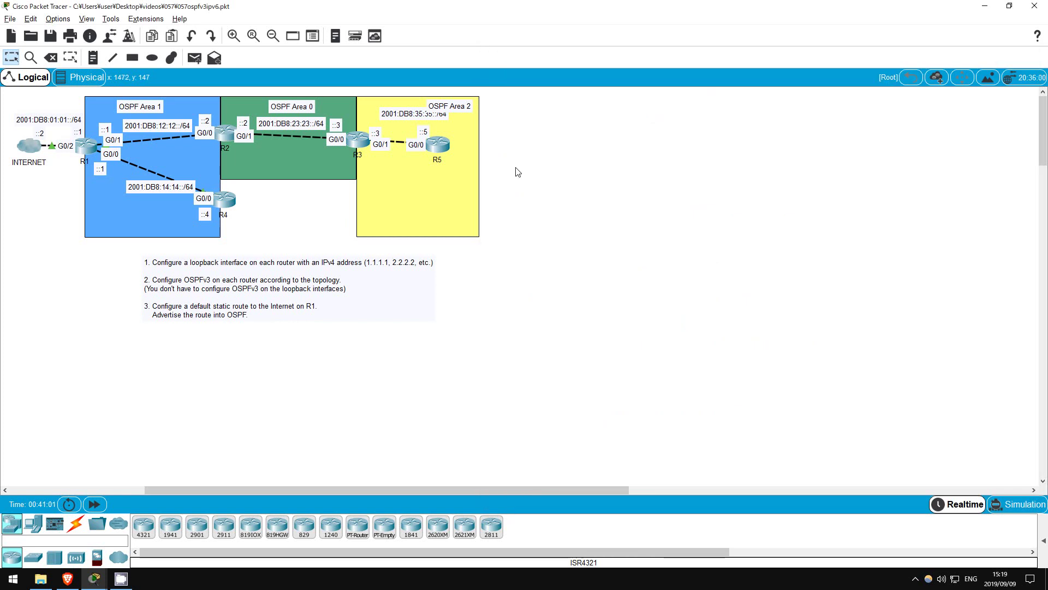